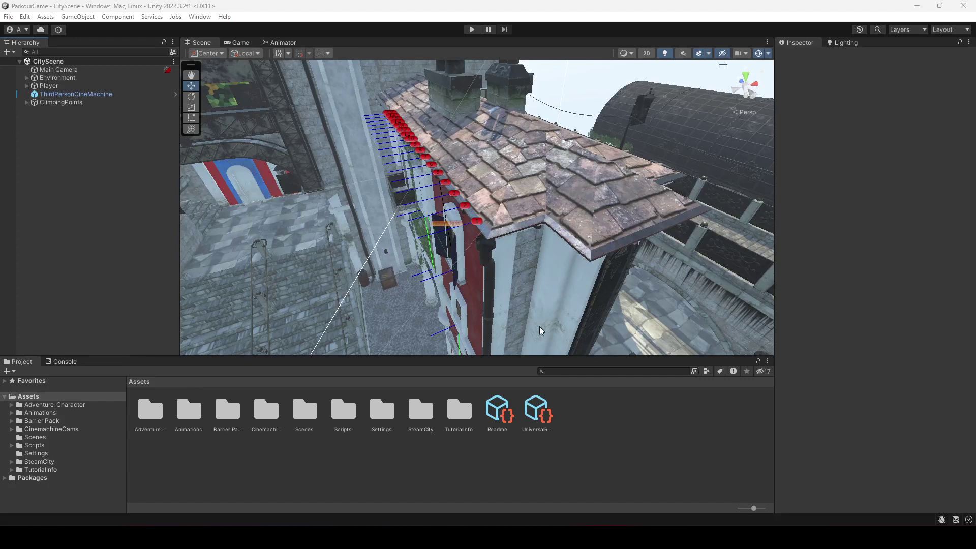
Delete the small protruding roof section (roof sm) at the end of the tiled roof.
left_click_drag(539, 326, 533, 246, "alt")
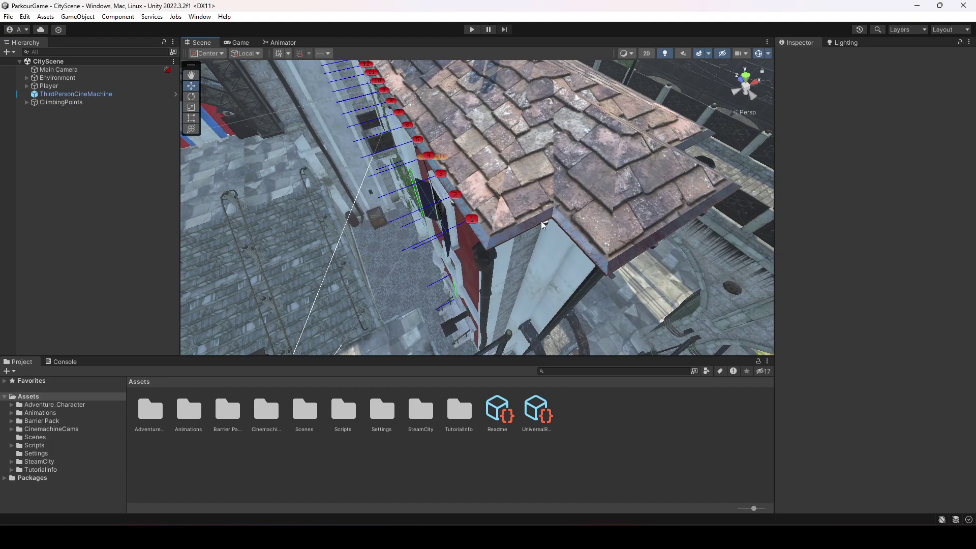
left_click_drag(524, 239, 547, 240, "alt")
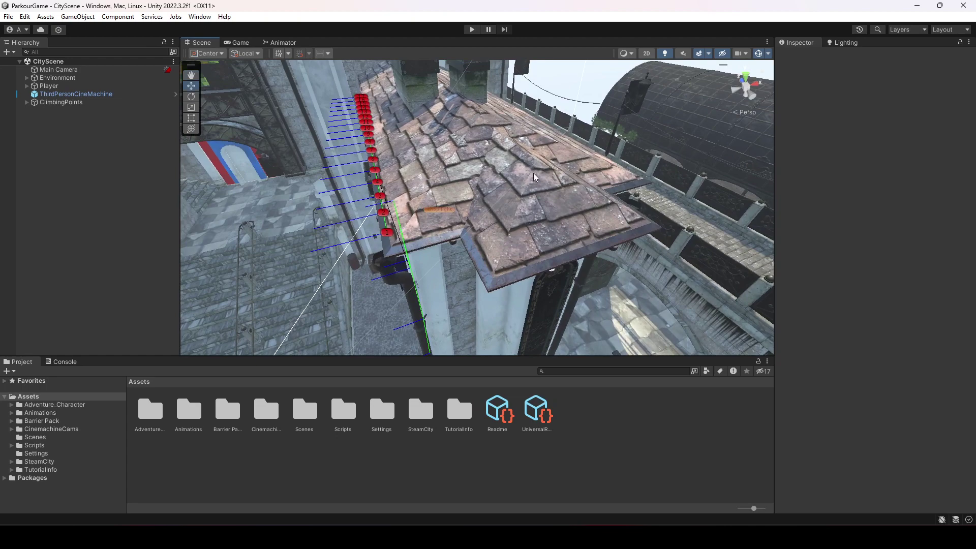
left_click(521, 203)
right_click_drag(515, 236, 498, 246)
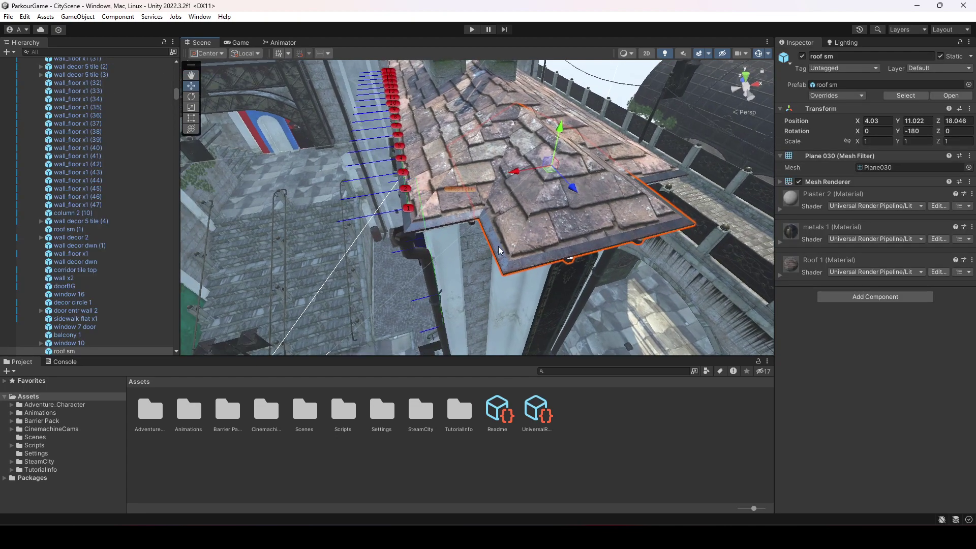
scroll(497, 246, "up", 3)
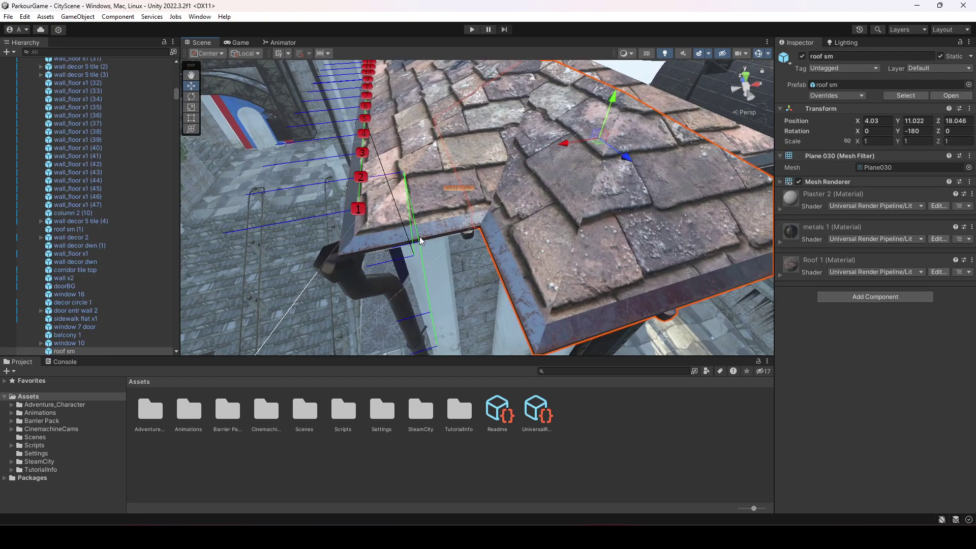
left_click_drag(351, 257, 460, 251, "alt")
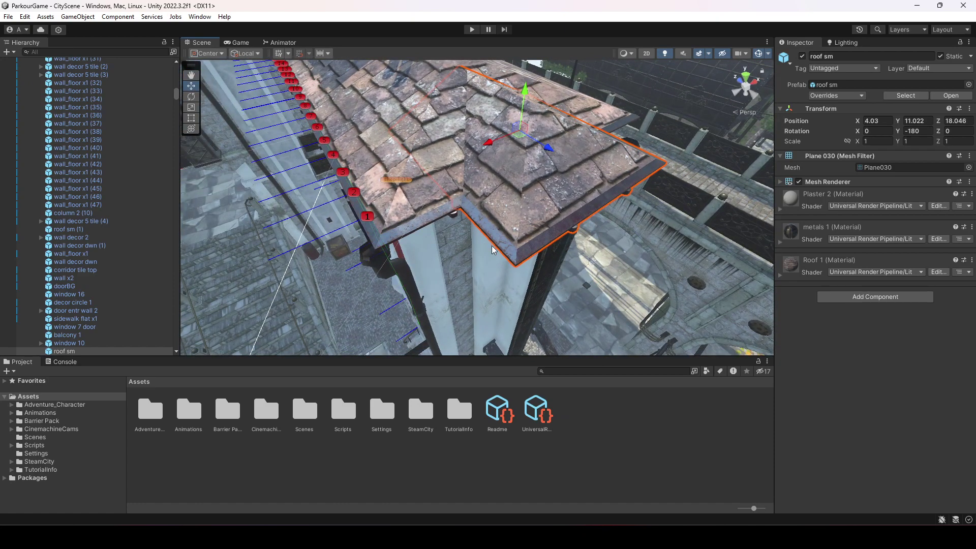
right_click_drag(492, 246, 539, 188)
key("Delete")
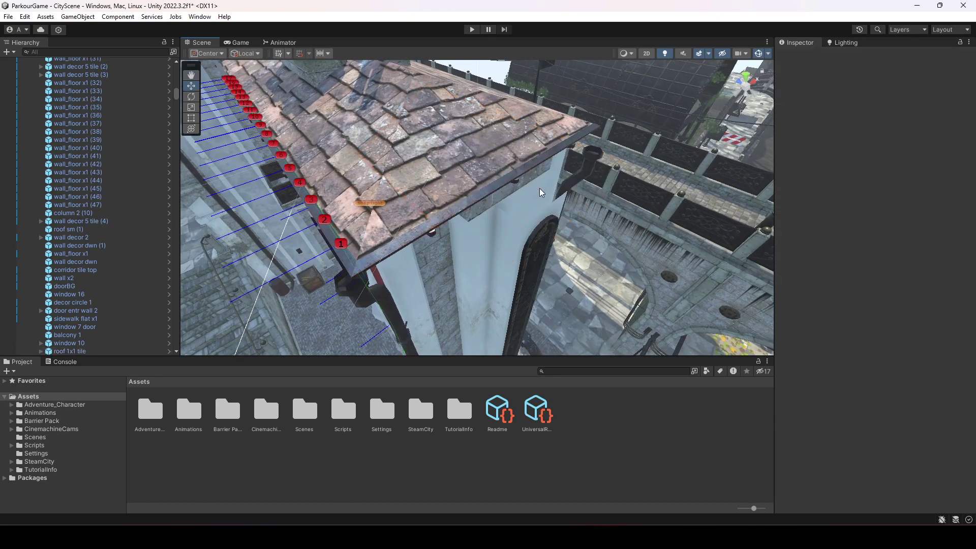
Delete the protruding white wall section and the tall arched metal decor below the roof on the building's end wall.
left_click_drag(539, 188, 459, 188, "alt")
left_click(460, 188)
key("Delete")
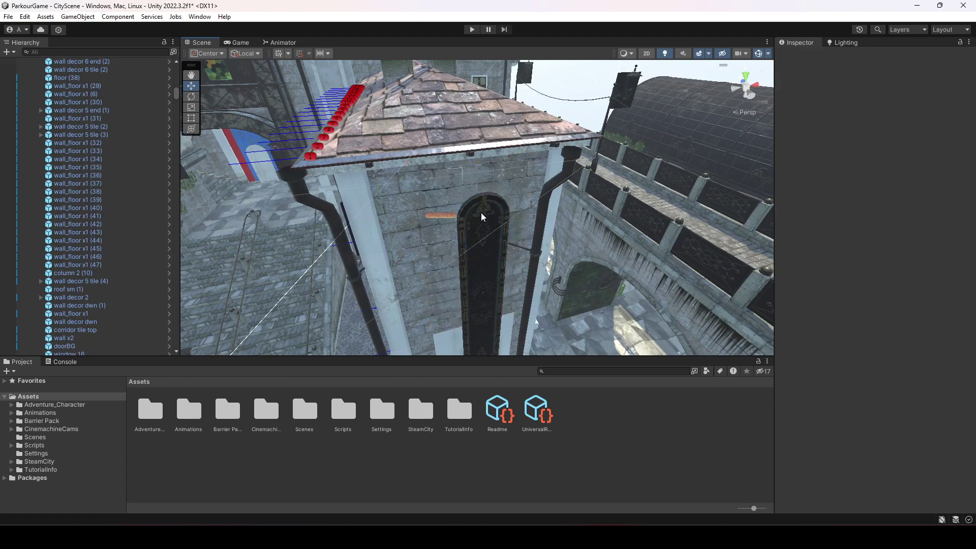
left_click_drag(523, 186, 496, 172, "alt")
left_click(496, 172)
key("Delete")
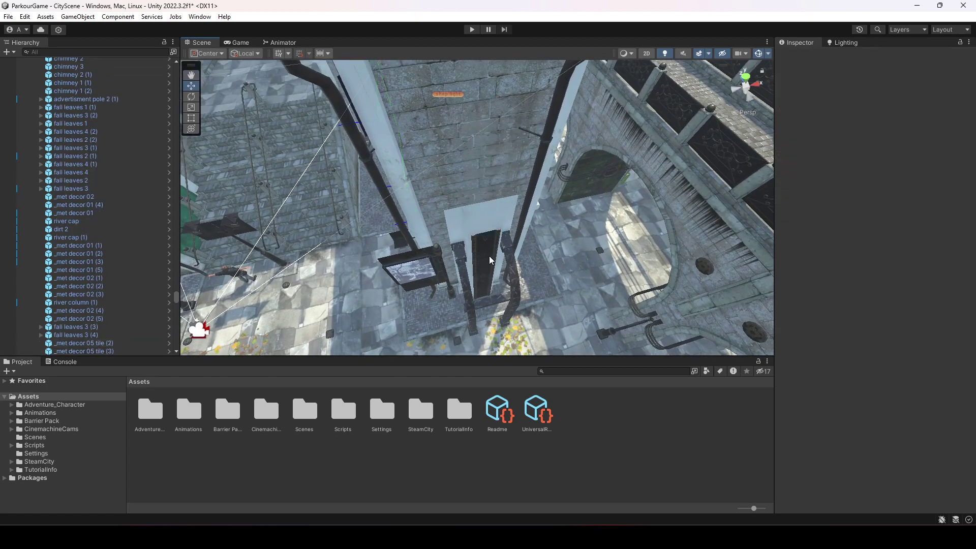
Delete the dark metal decor and white wall panels from the middle of the building's end wall.
left_click(489, 256)
key("Delete")
left_click_drag(489, 256, 503, 184, "alt")
scroll(502, 273, "up", 5)
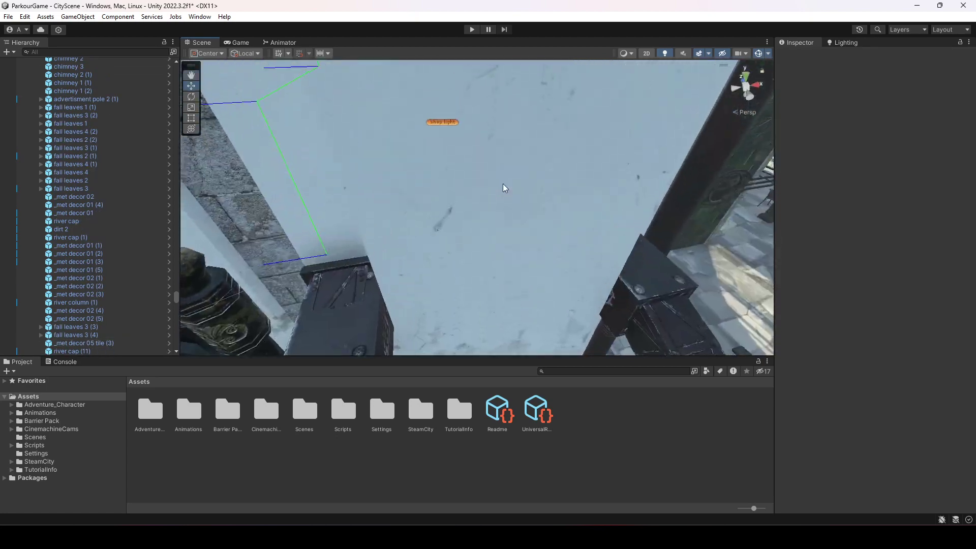
scroll(503, 184, "down", 5)
left_click_drag(500, 239, 498, 224, "alt")
left_click(487, 215)
key("Delete")
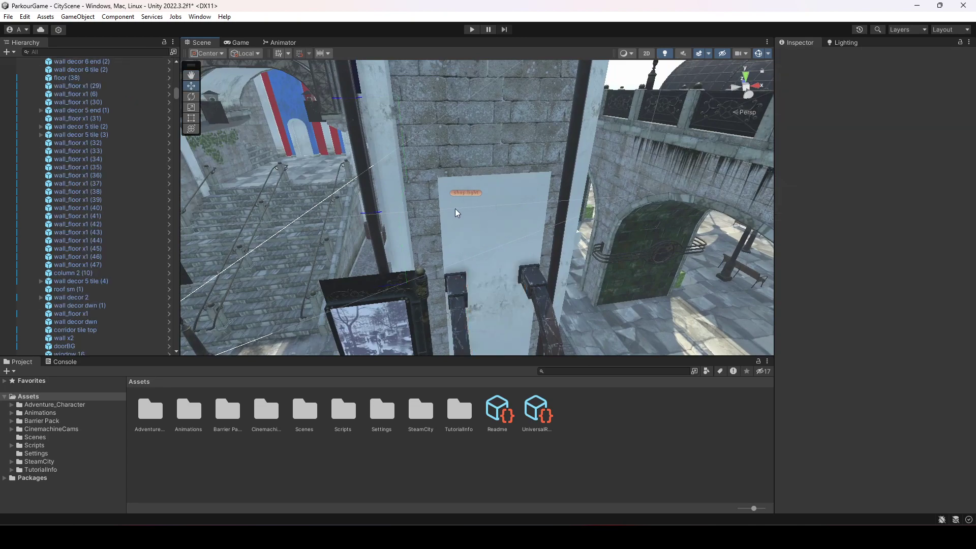
left_click(455, 208)
key("Delete")
Delete the remaining white panel and dark metal decor at the base of the end wall.
left_click_drag(516, 187, 493, 239, "alt")
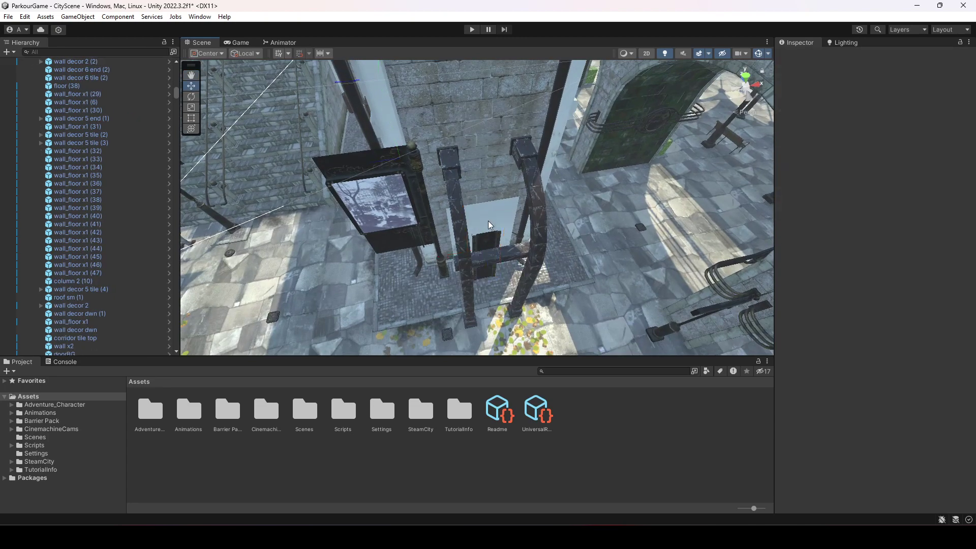
left_click(491, 218)
key("Delete")
left_click(493, 241)
key("Delete")
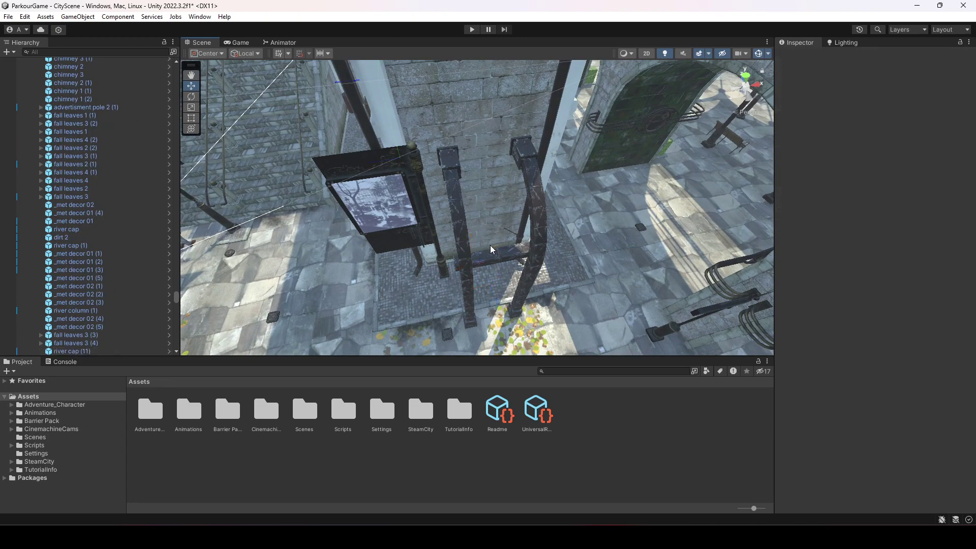
Delete the curved metal support beams, their wall mount and the crossbar in front of the end wall.
left_click(460, 231)
key("Delete")
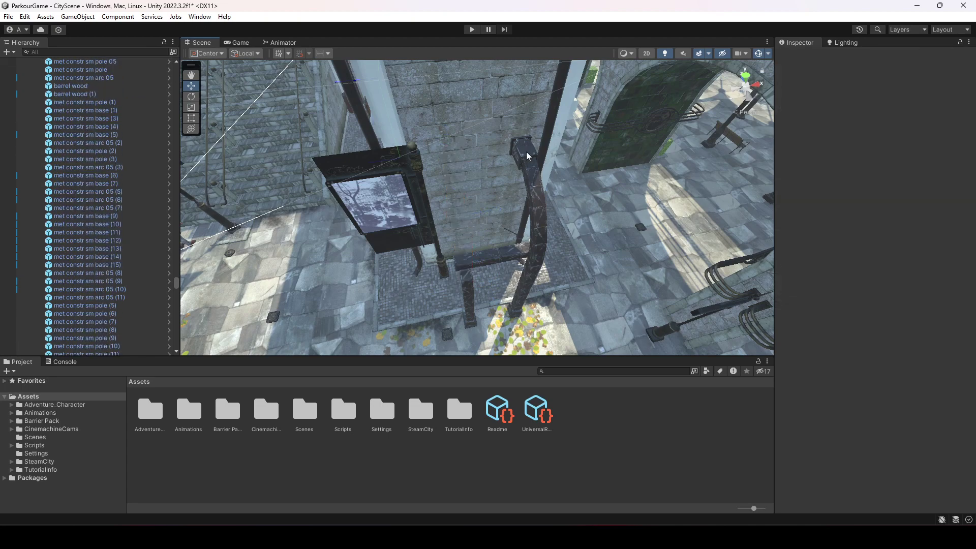
left_click(527, 156)
key("Delete")
left_click(535, 210)
key("Delete")
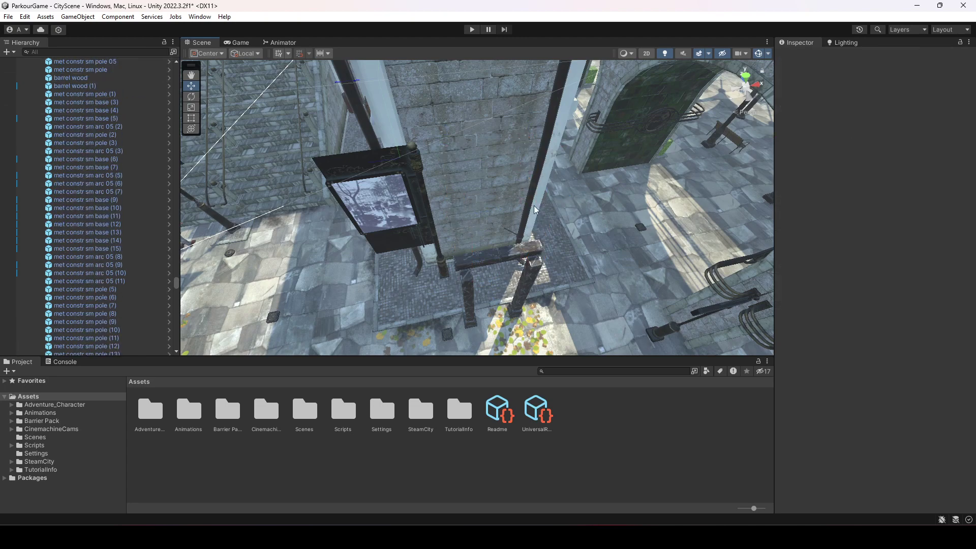
left_click(518, 252)
key("Delete")
Collapse the Environment group in the scene hierarchy, then select ClimbingPoints and expand its children.
right_click_drag(447, 276, 493, 236)
key("s")
key("d")
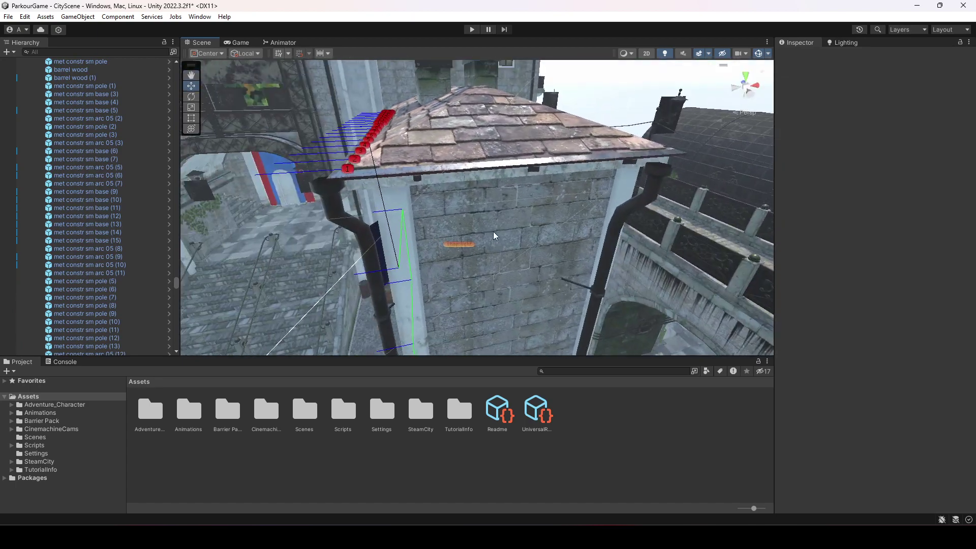
left_click_drag(495, 235, 456, 147, "alt")
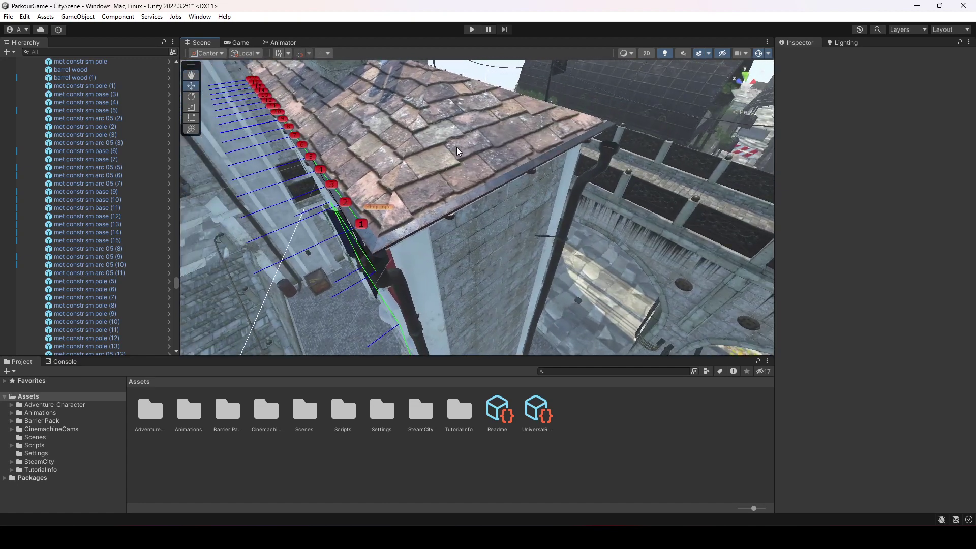
left_click_drag(180, 278, 180, 279)
left_click_drag(176, 283, 176, 69)
left_click(34, 95)
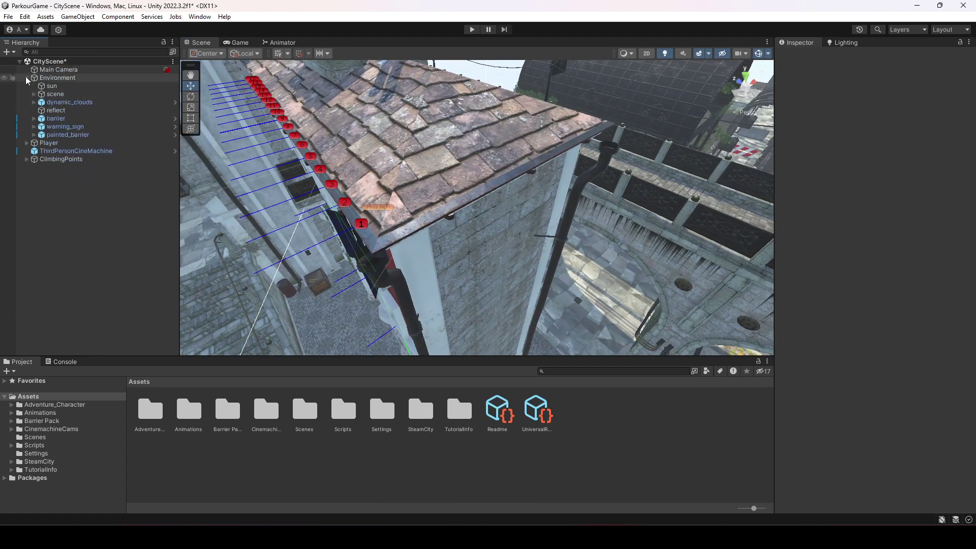
left_click(26, 77)
left_click(51, 102)
left_click(27, 102)
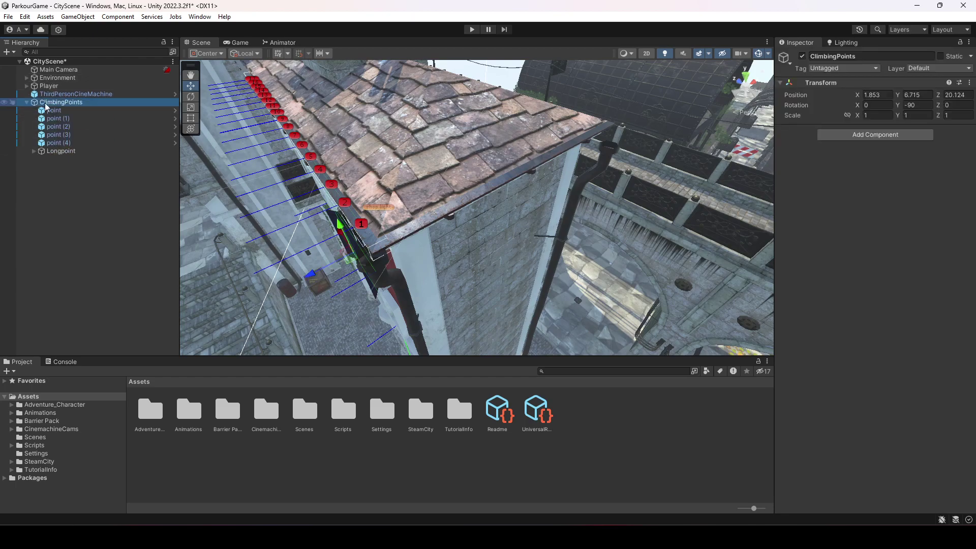
Examine the roof-edge climbing points and the cleared end wall around the building's corner.
scroll(358, 236, "up", 5)
left_click_drag(358, 236, 538, 241, "alt")
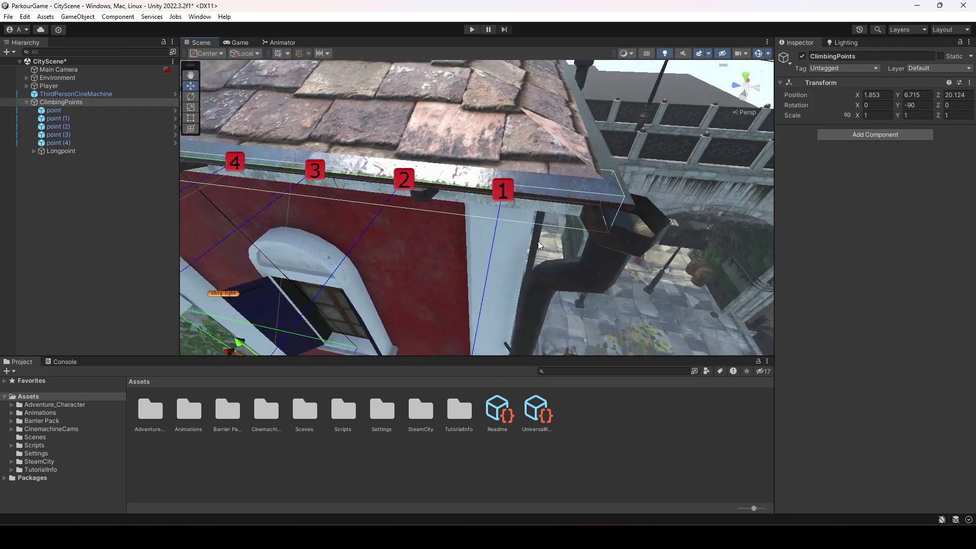
scroll(538, 240, "down", 6)
left_click_drag(579, 206, 537, 193, "alt")
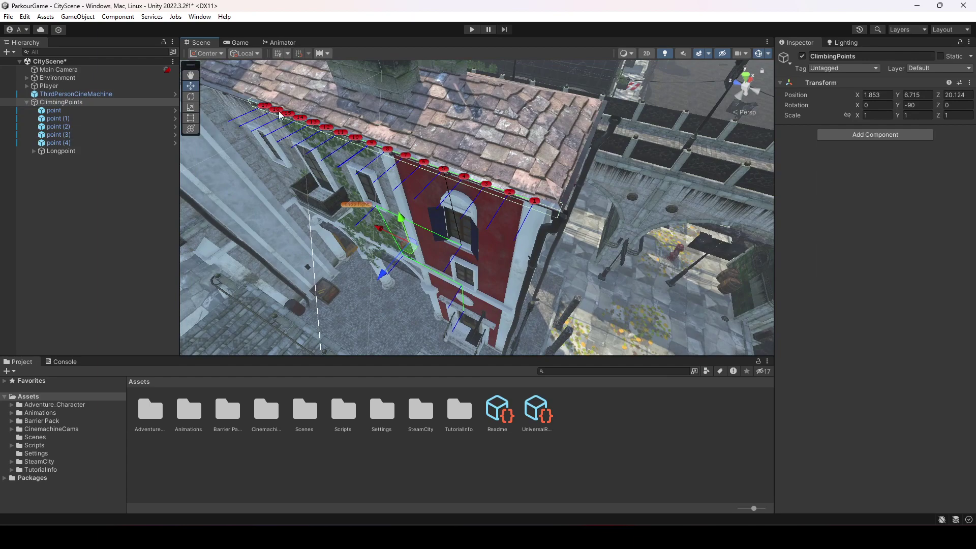
left_click_drag(635, 219, 529, 232, "alt")
middle_click_drag(529, 231, 420, 277)
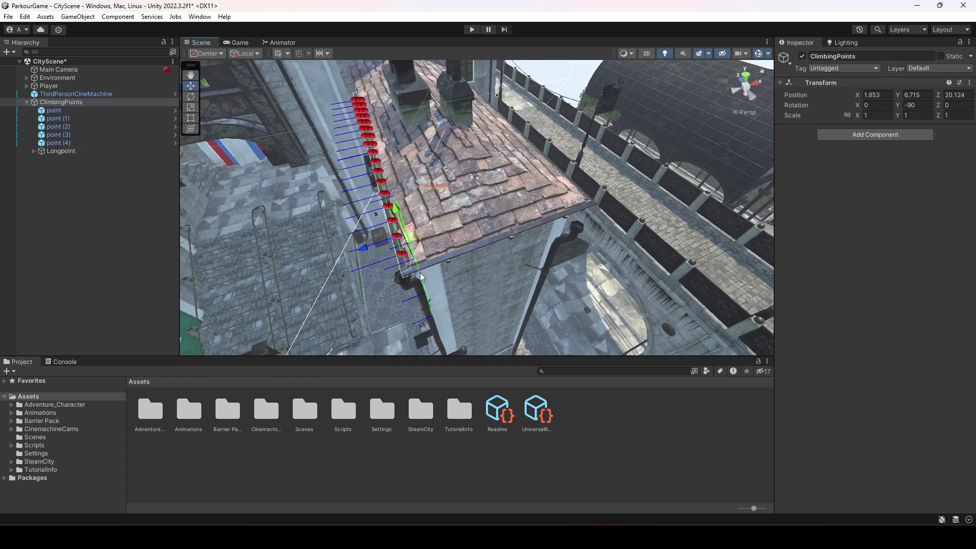
right_click_drag(513, 240, 544, 184)
key("s")
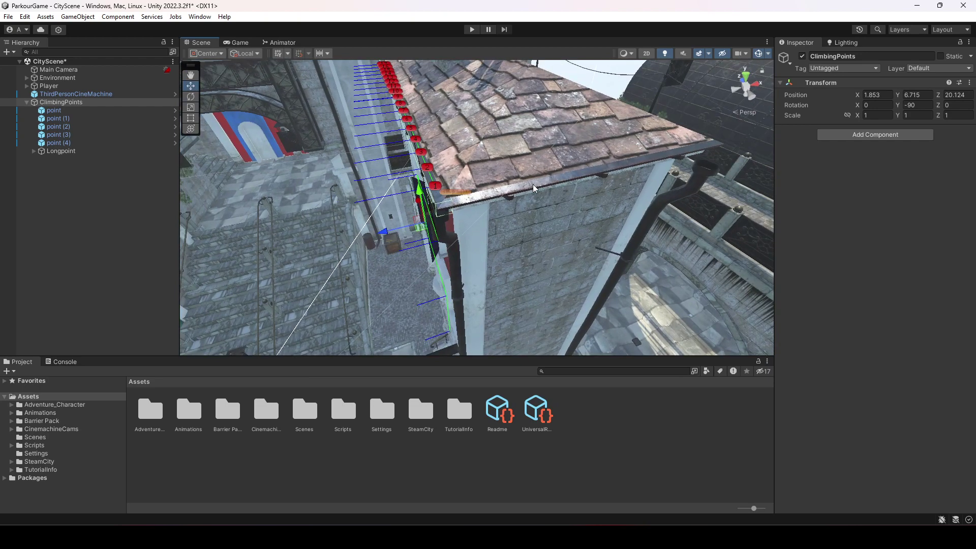
right_click_drag(501, 248, 545, 240)
scroll(534, 218, "up", 4)
scroll(511, 208, "down", 4)
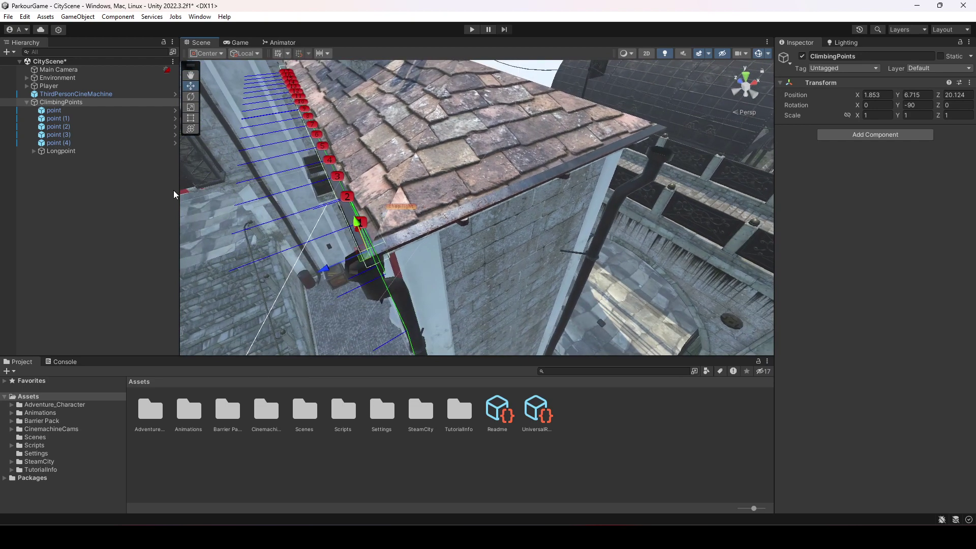
Duplicate point (4) and move the copy up beside the roof corner, to about X -3.168, Y 8.361.
left_click(75, 142)
right_click_drag(443, 285, 578, 285)
key("a")
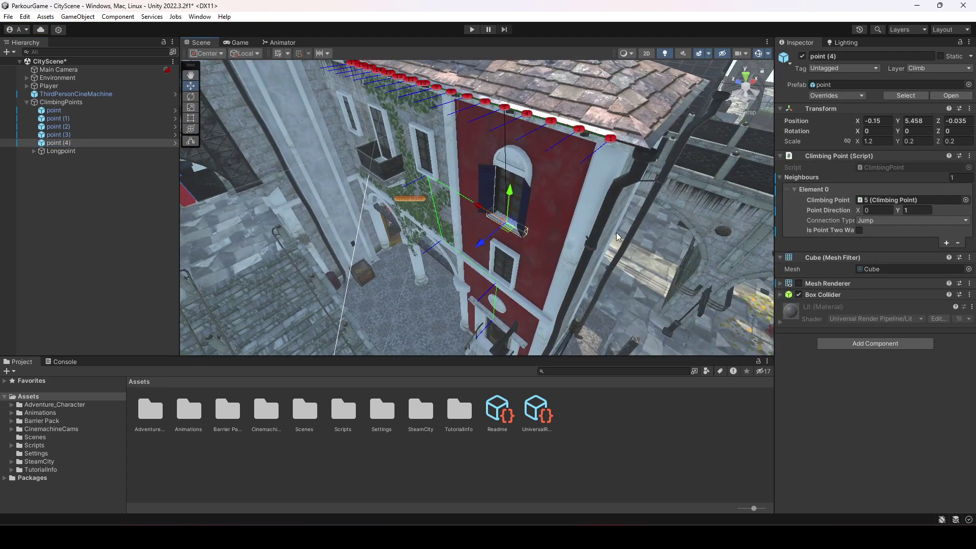
left_click_drag(616, 232, 540, 234, "alt")
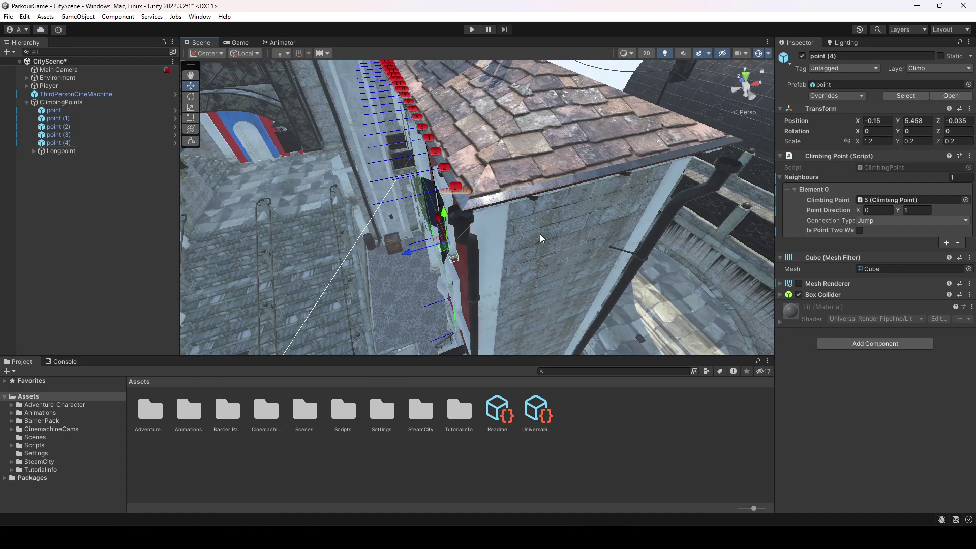
key("ctrl+d")
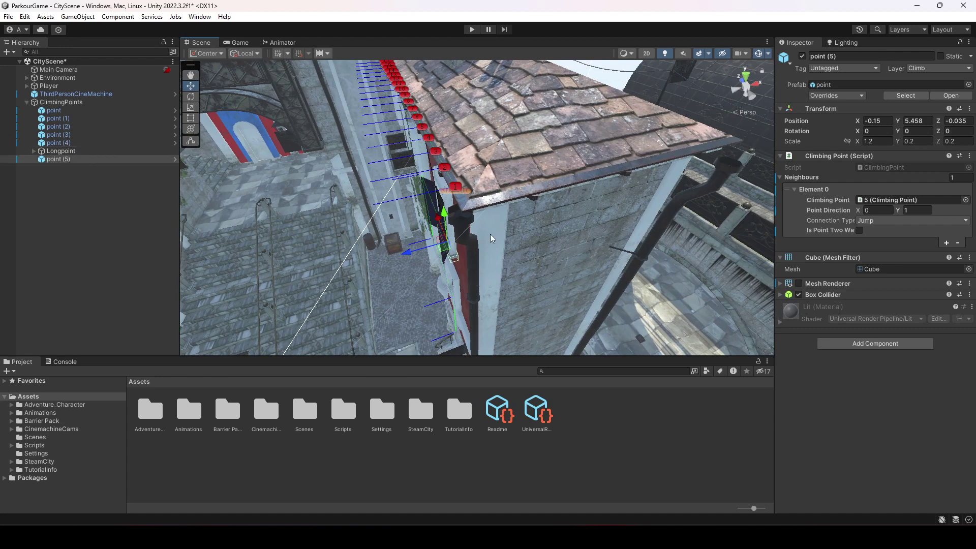
left_click_drag(444, 211, 498, 242)
Reset the Neighbours list of point (5) to one empty element and expand that element.
right_click_drag(356, 252, 459, 264)
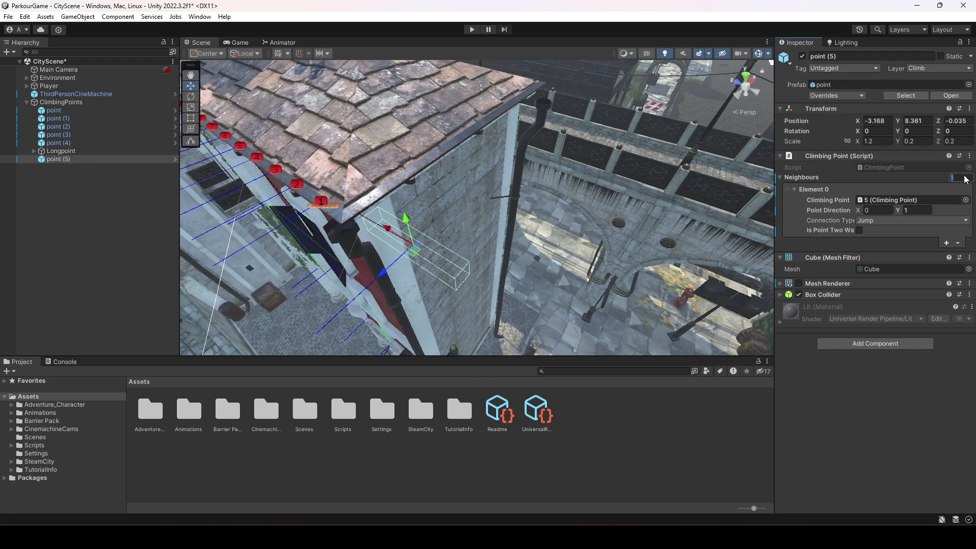
key("Return")
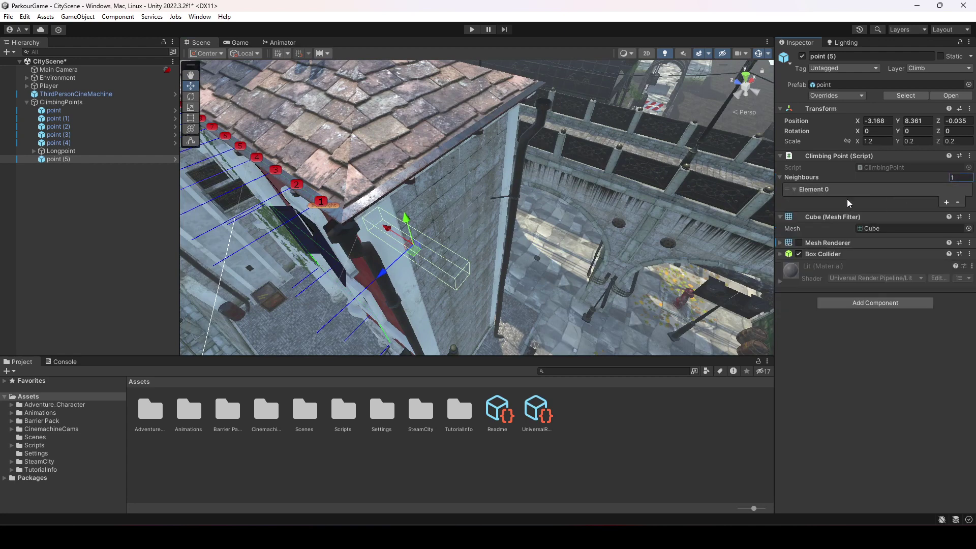
left_click(793, 190)
Enable the Mesh Renderer of point (5) and shift the point toward the roof corner, to about X -2.874.
left_click_drag(661, 238, 596, 228, "alt")
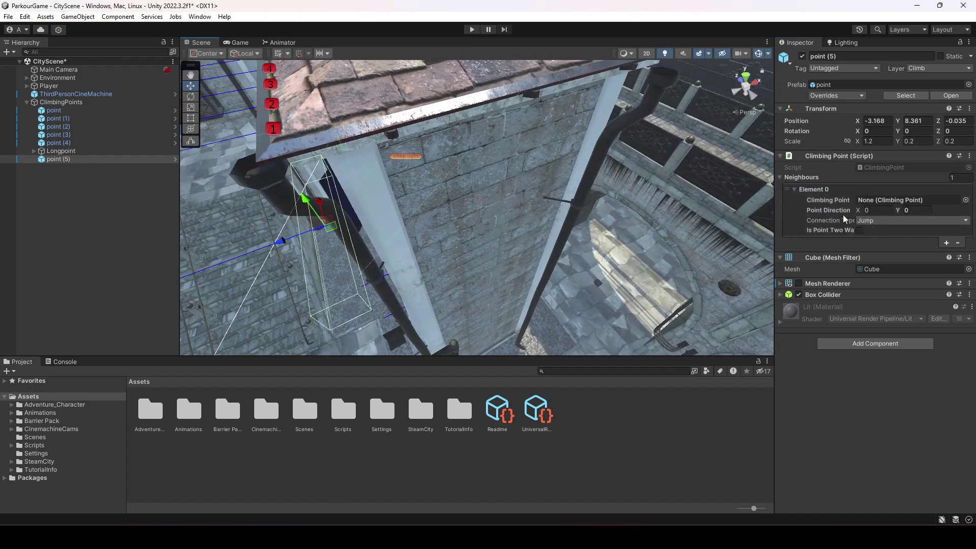
right_click_drag(625, 211, 589, 207)
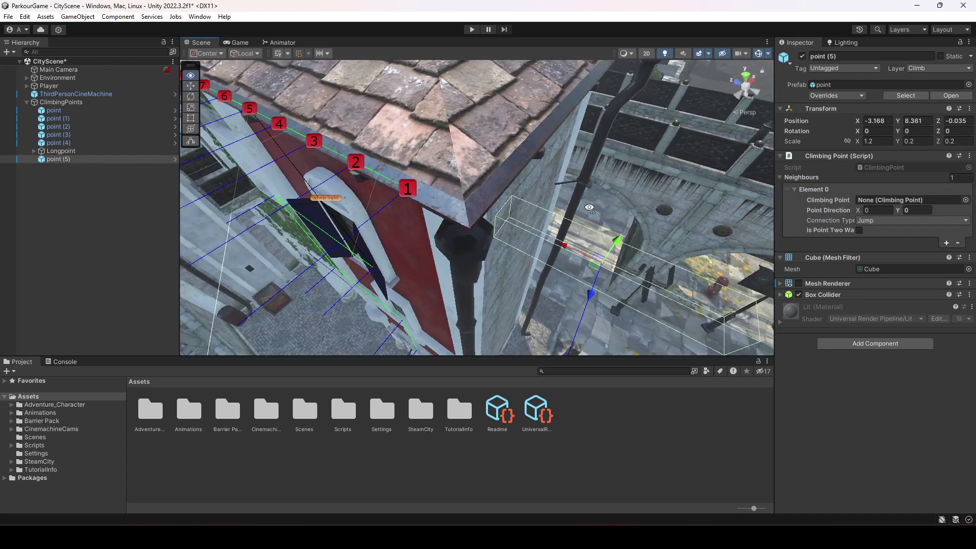
left_click_drag(589, 209, 528, 228, "alt")
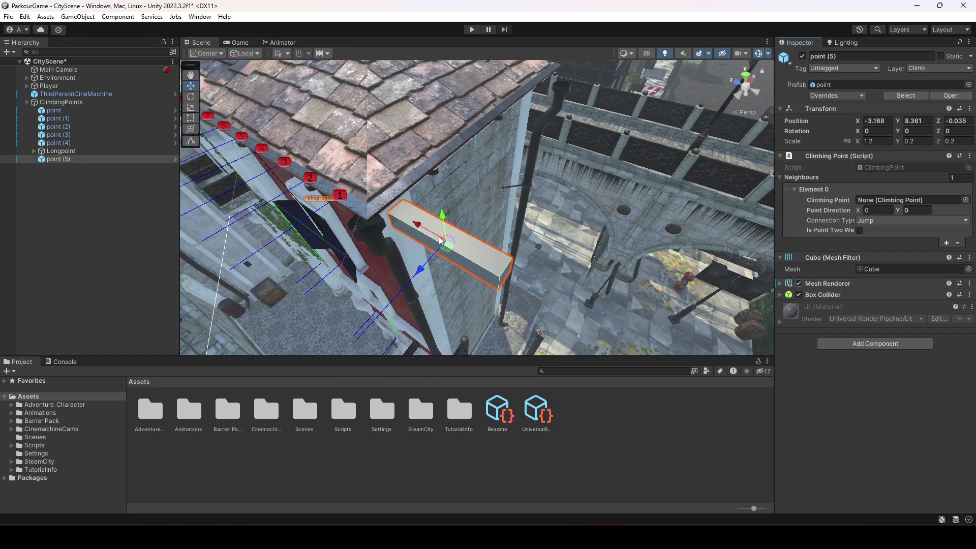
left_click_drag(440, 241, 417, 229)
Set the Y rotation of point (5) to -90 and slide it against the end wall, to about X -2.474.
left_click(924, 133)
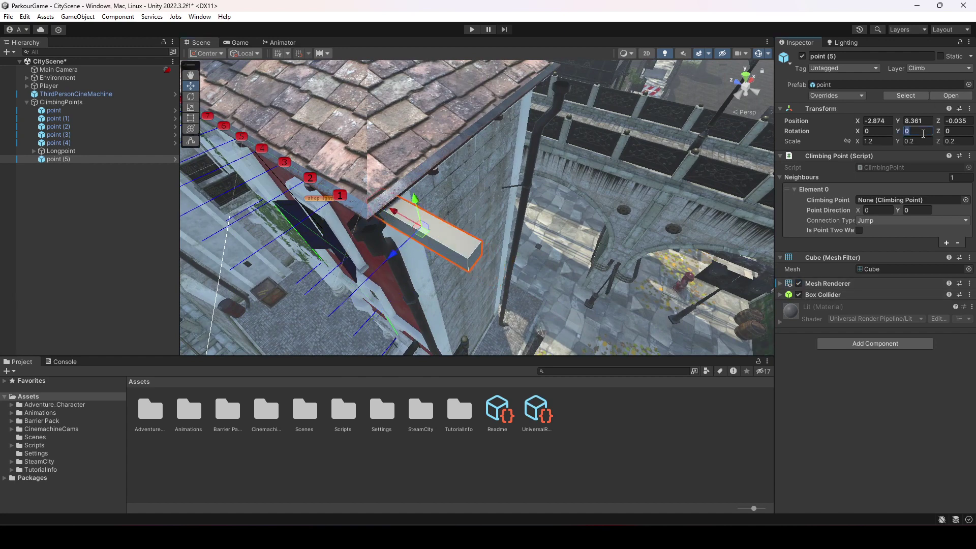
type("-90")
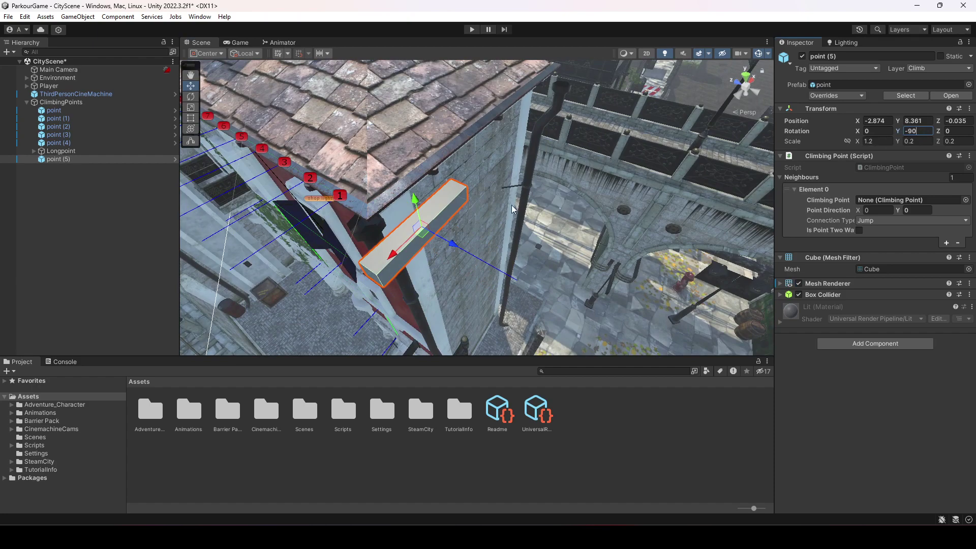
right_click_drag(511, 206, 473, 256)
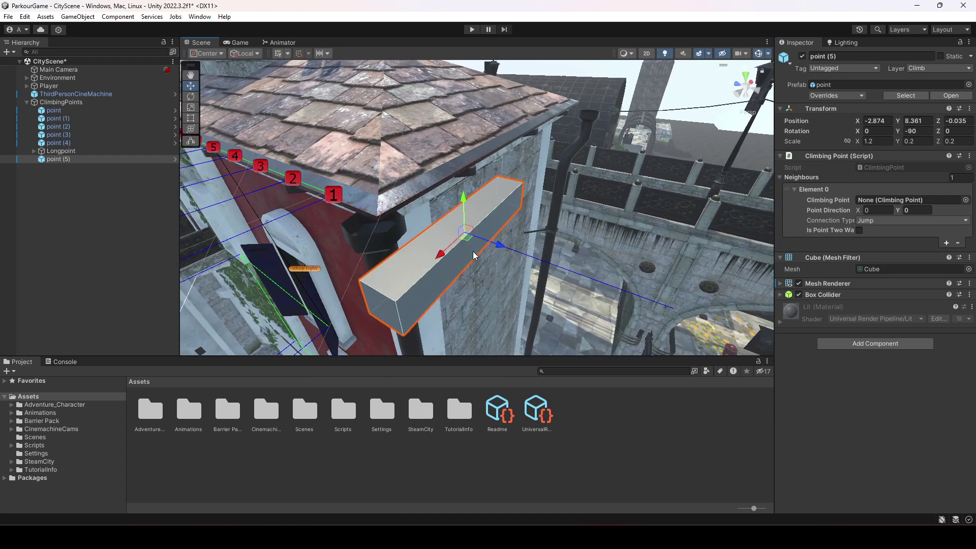
left_click_drag(500, 244, 442, 224)
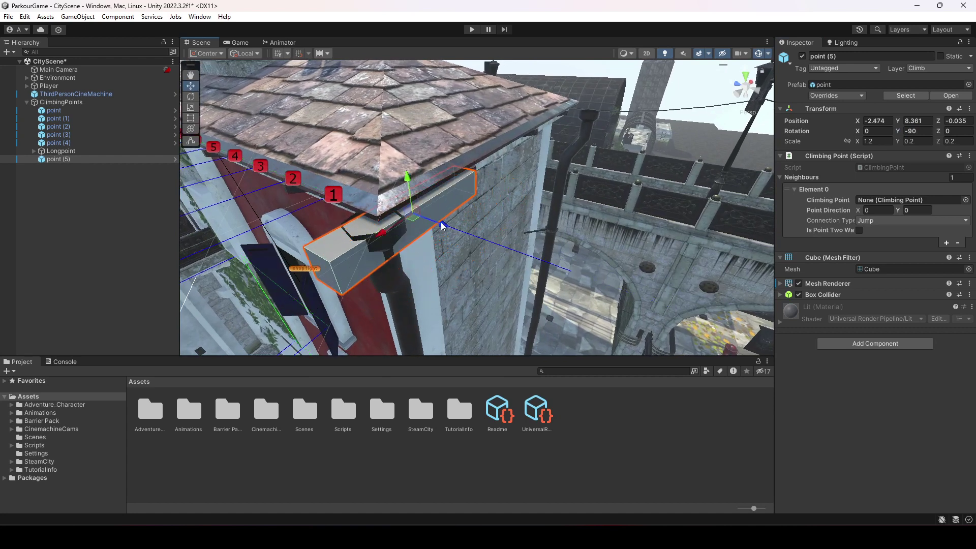
Raise point (5) and shift it along the end wall, to about X -2.425, Y 8.43, Z -0.595.
left_click_drag(406, 178, 403, 168)
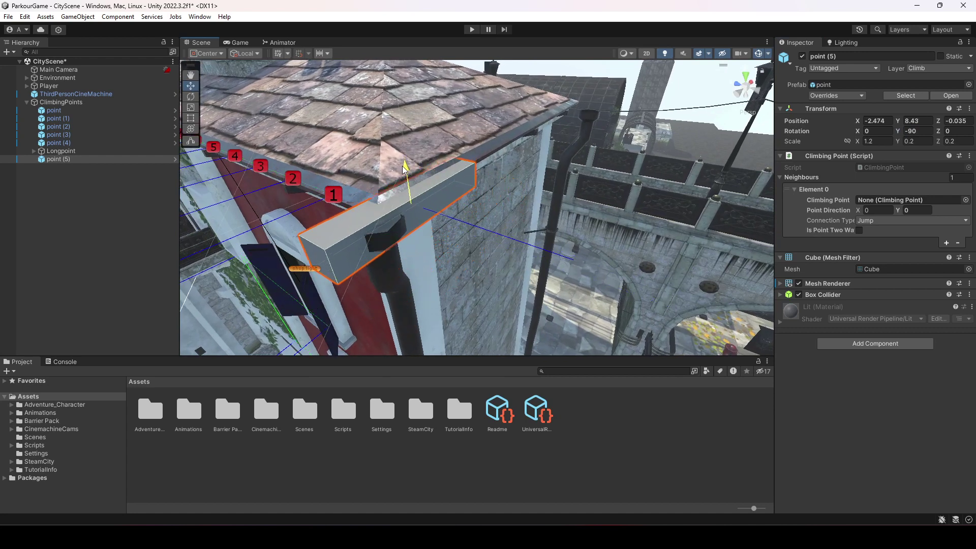
left_click_drag(441, 218, 436, 213)
right_click_drag(514, 181, 421, 181)
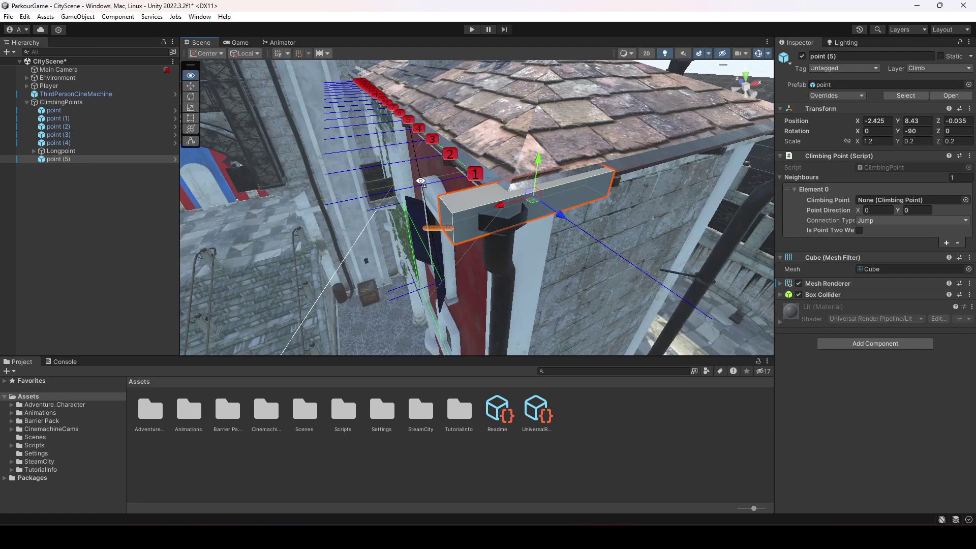
left_click_drag(500, 211, 566, 194)
right_click_drag(620, 204, 546, 236)
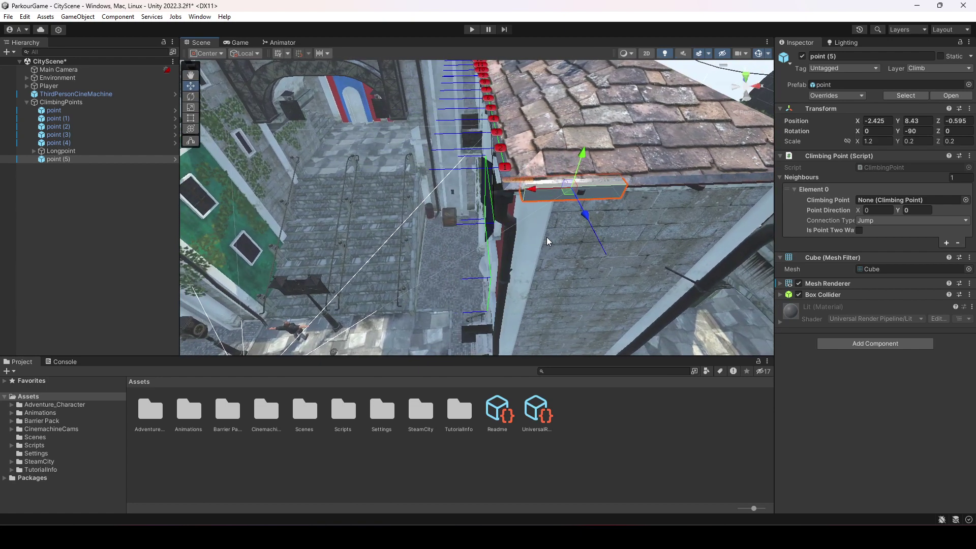
Stretch point (5) with the Rect tool along the end wall's roof edge, to an X scale of about 4.4.
left_click_drag(547, 237, 503, 233, "alt")
left_click(69, 160)
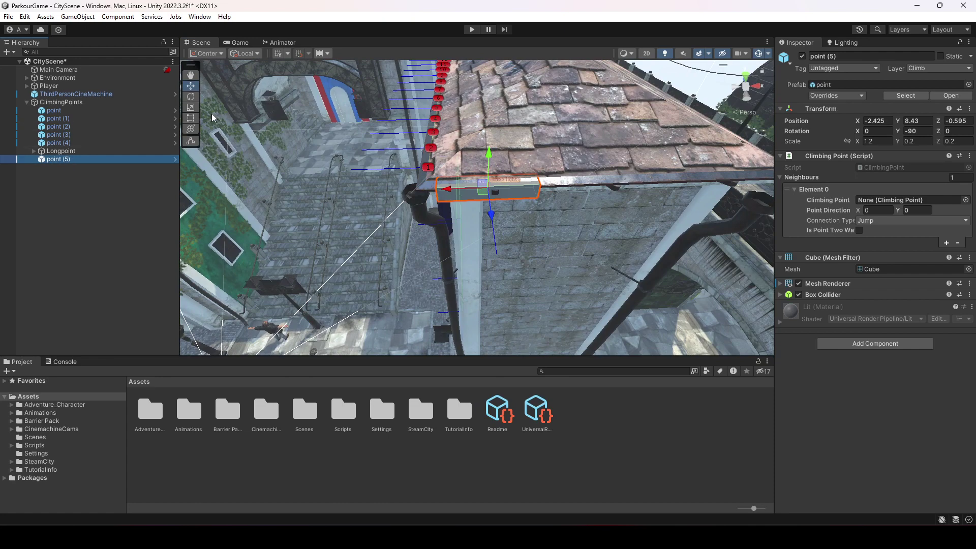
left_click(191, 118)
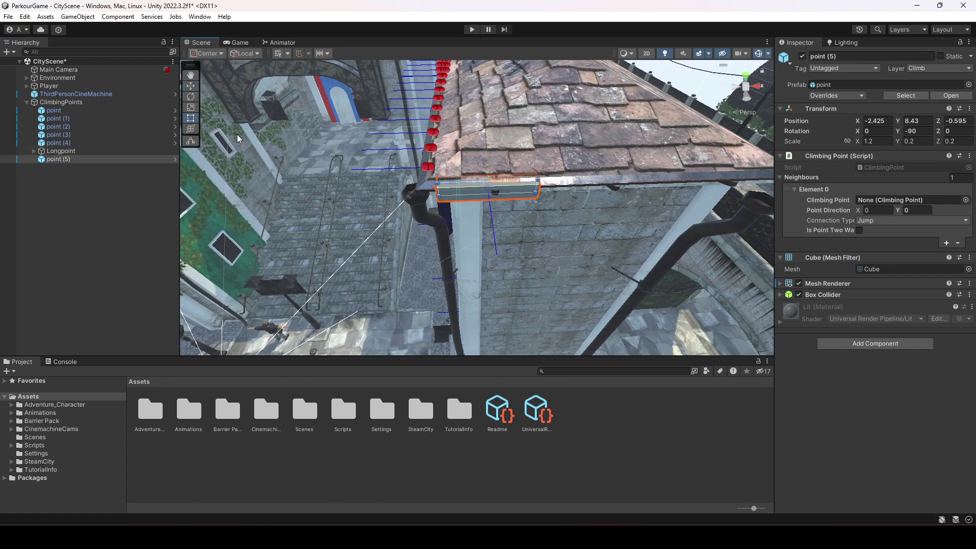
left_click_drag(536, 186, 698, 187)
left_click_drag(698, 186, 630, 219, "alt")
key("Right")
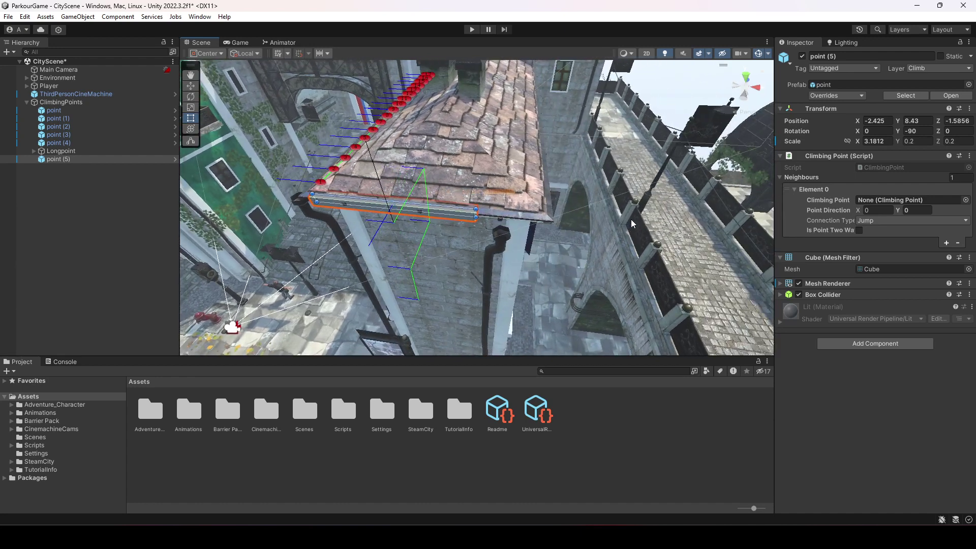
left_click_drag(479, 213, 544, 222)
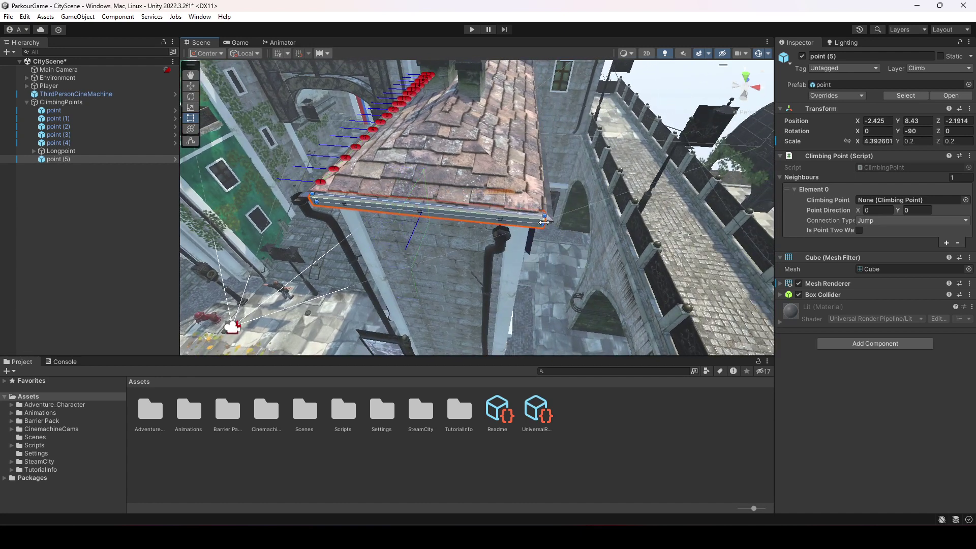
Set the X scale of point (5) to 4.4, trying 4 and 4.5 first.
left_click(875, 140)
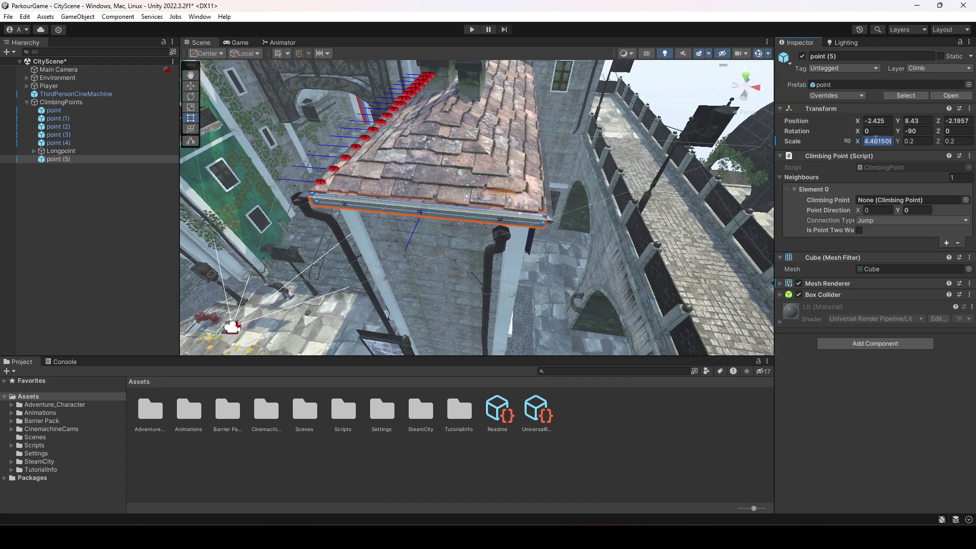
type("4")
right_click_drag(473, 187, 452, 221)
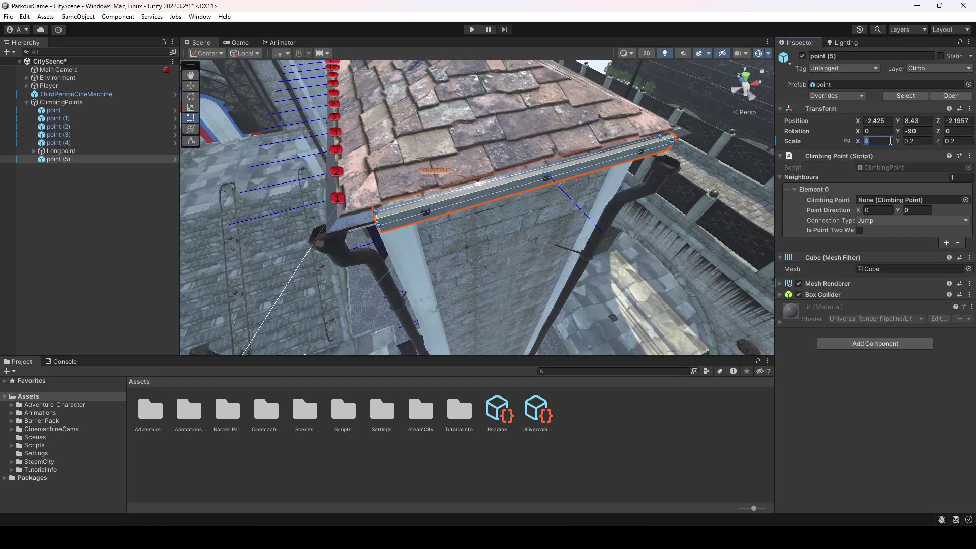
type(".5")
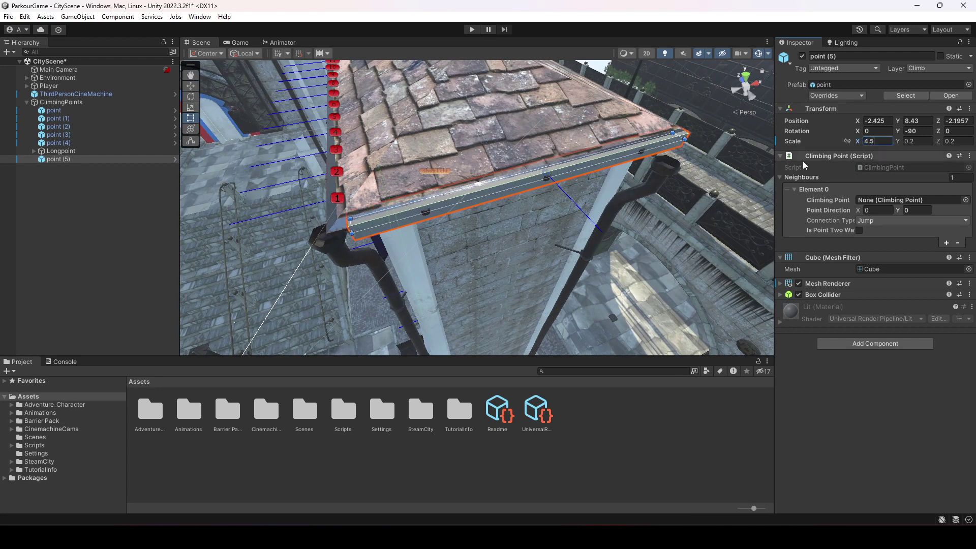
key("BackSpace")
type("4")
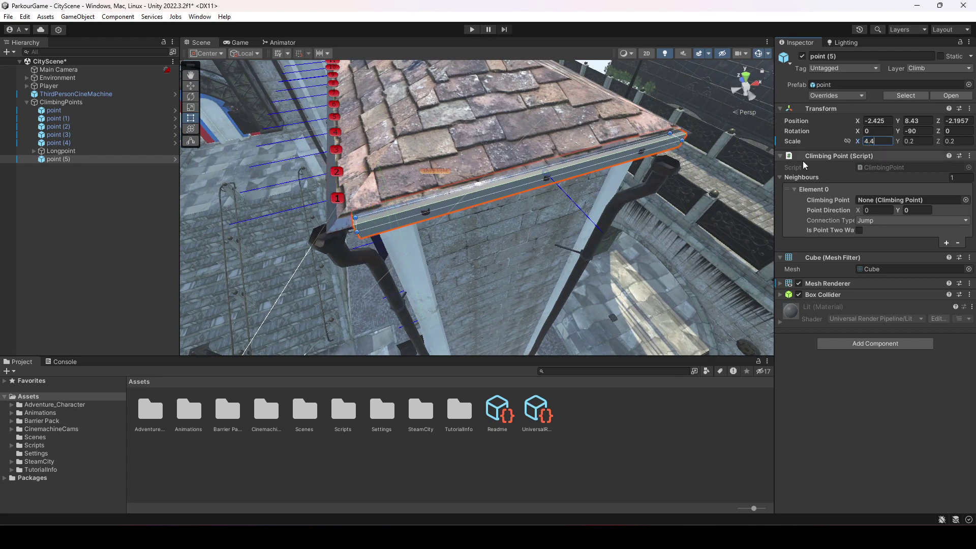
Align point (5) with the roof edge using the Move tool, at about X -2.422, Y 8.44, Z -2.16.
left_click(191, 86)
left_click_drag(502, 179, 513, 183)
right_click_drag(512, 227, 498, 212)
scroll(508, 215, "up", 5)
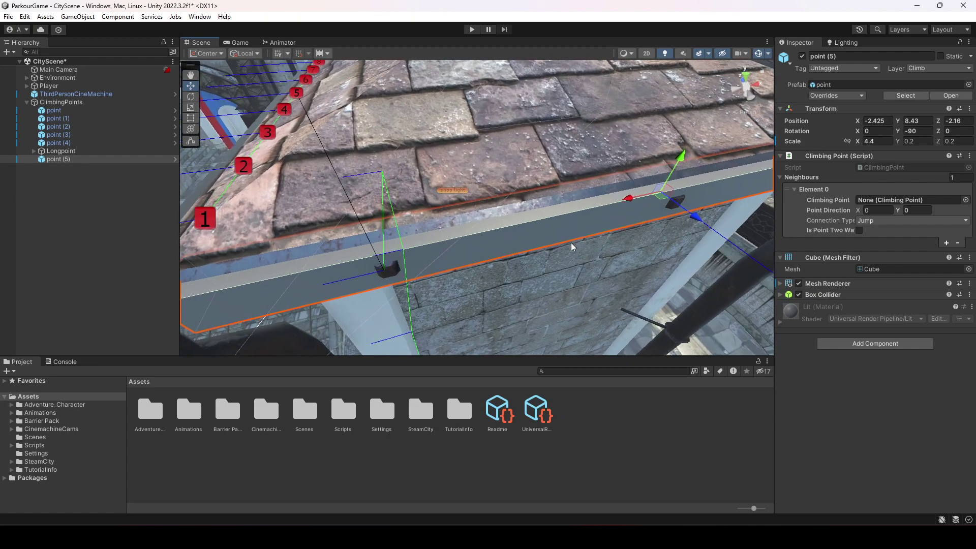
scroll(571, 242, "down", 3)
right_click_drag(436, 241, 448, 249)
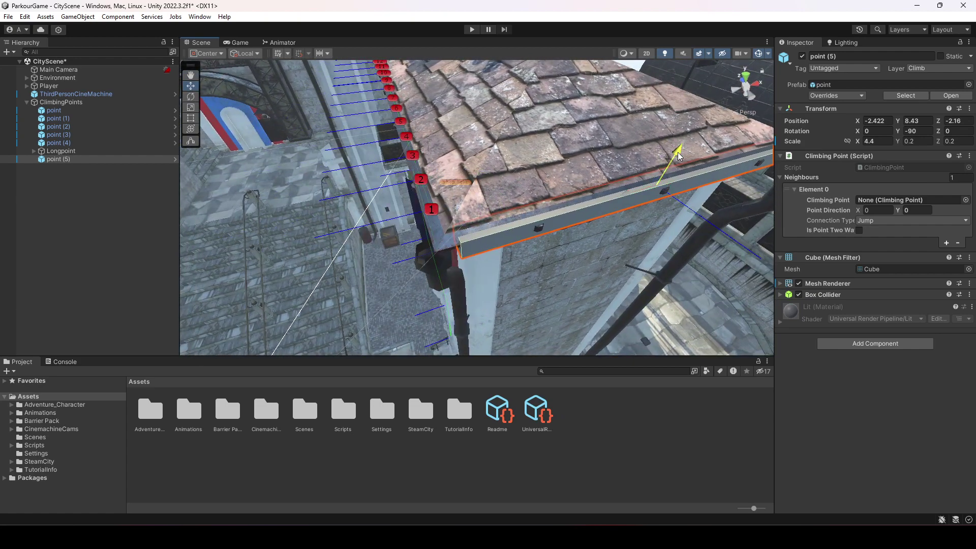
left_click_drag(678, 151, 678, 151)
right_click_drag(654, 179, 584, 229)
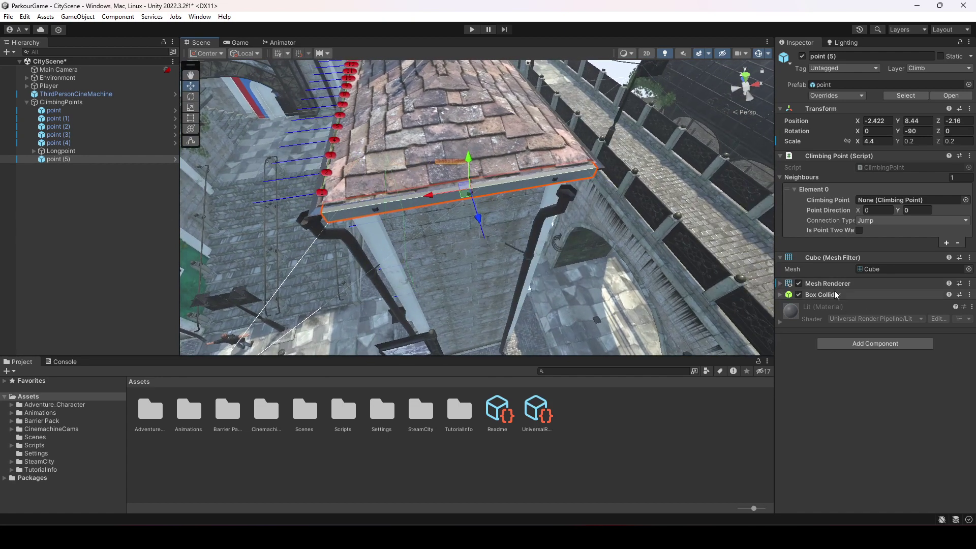
Disable the Mesh Renderer of point (5) and save the scene.
left_click(799, 283)
key("ctrl+s")
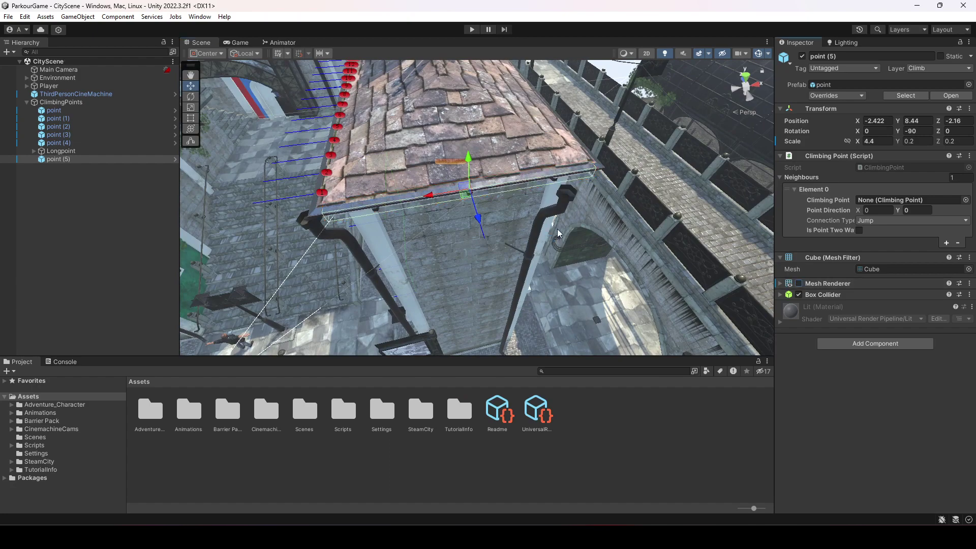
Unpack the prefab instance point (5) and rename the object Longpoint2.
right_click_drag(557, 229, 584, 244)
left_click(80, 160)
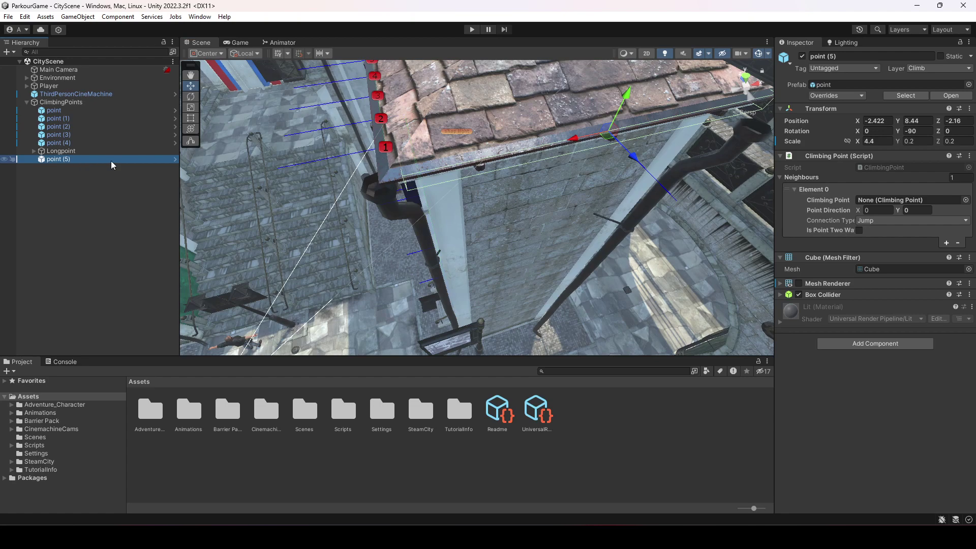
right_click(57, 161)
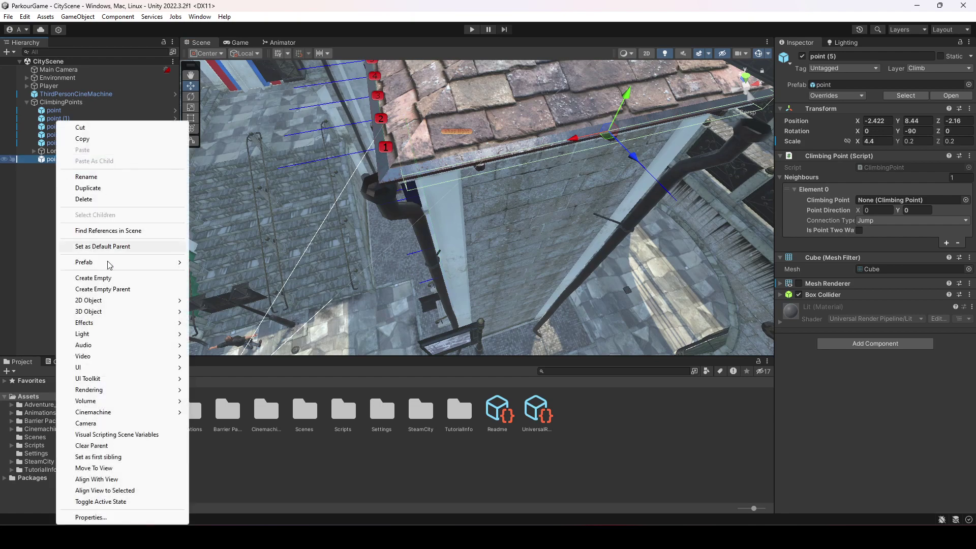
mouse_move(116, 263)
left_click(235, 355)
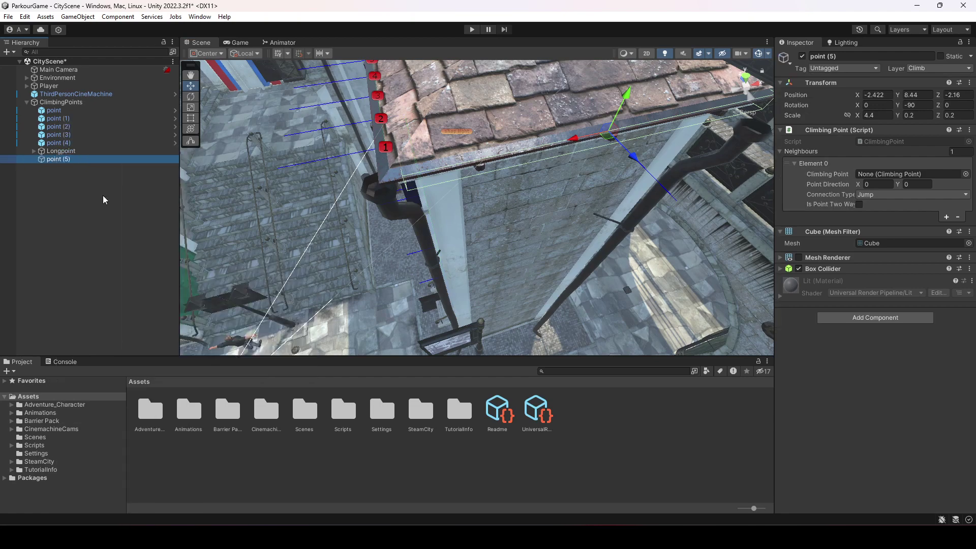
left_click(852, 57)
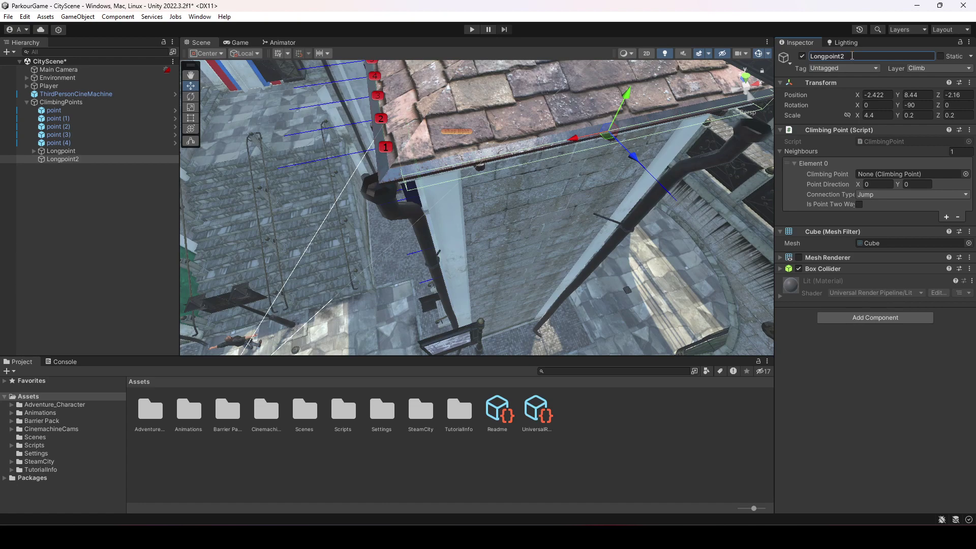
Create an empty child object under Longpoint2 and name it 1.
left_click(66, 159)
right_click(66, 159)
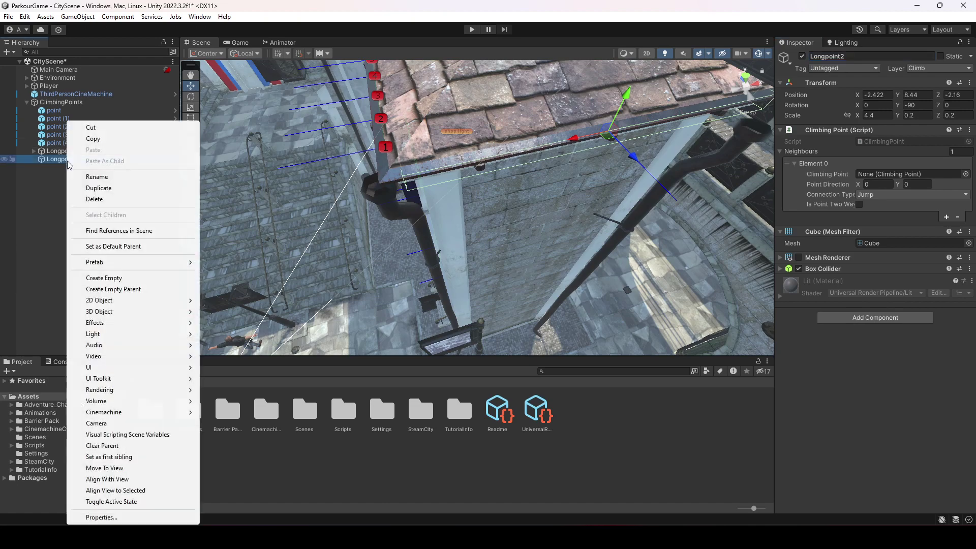
left_click(116, 277)
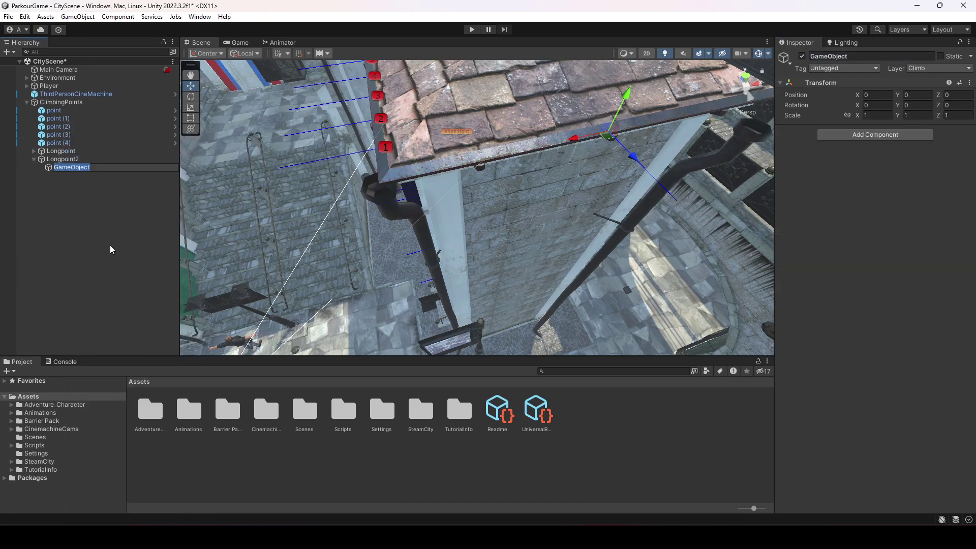
type("1")
key("Return")
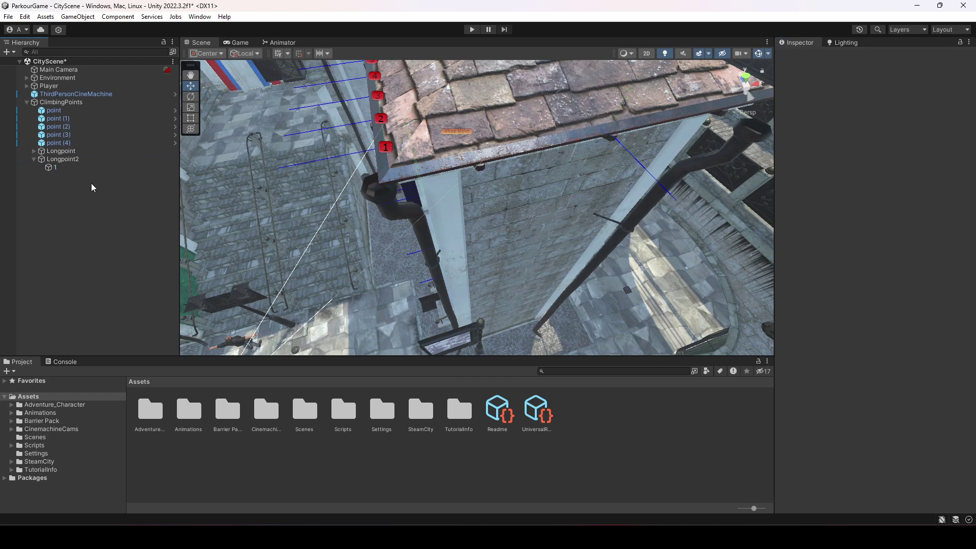
Assign the red label icon to child object 1 of Longpoint2, undoing the extra green icon choice.
left_click(783, 59)
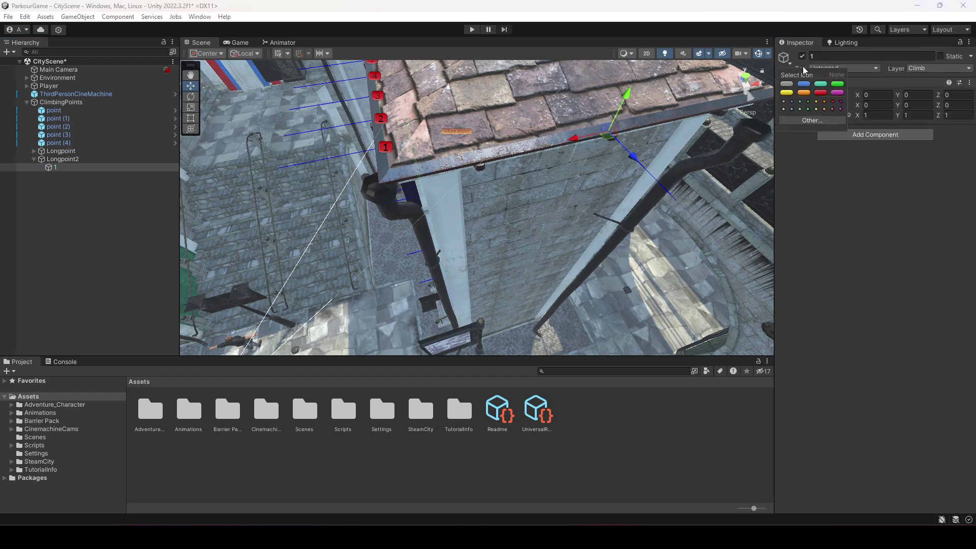
left_click(819, 92)
left_click(808, 101)
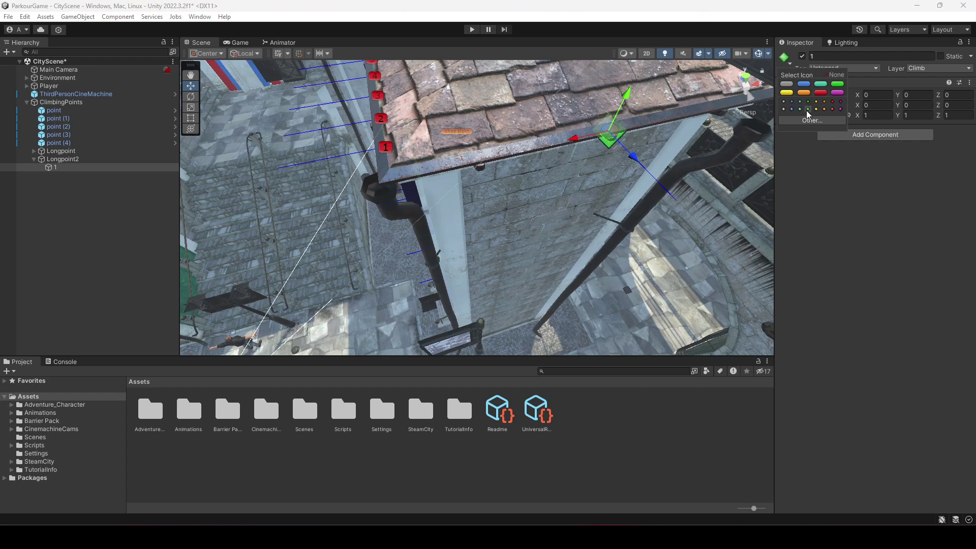
left_click(827, 132)
key("ctrl+z")
Move child object 1 along Longpoint2 toward the roof corner, to about local X 0.444, checking it against the parent's outline.
scroll(624, 203, "down", 3)
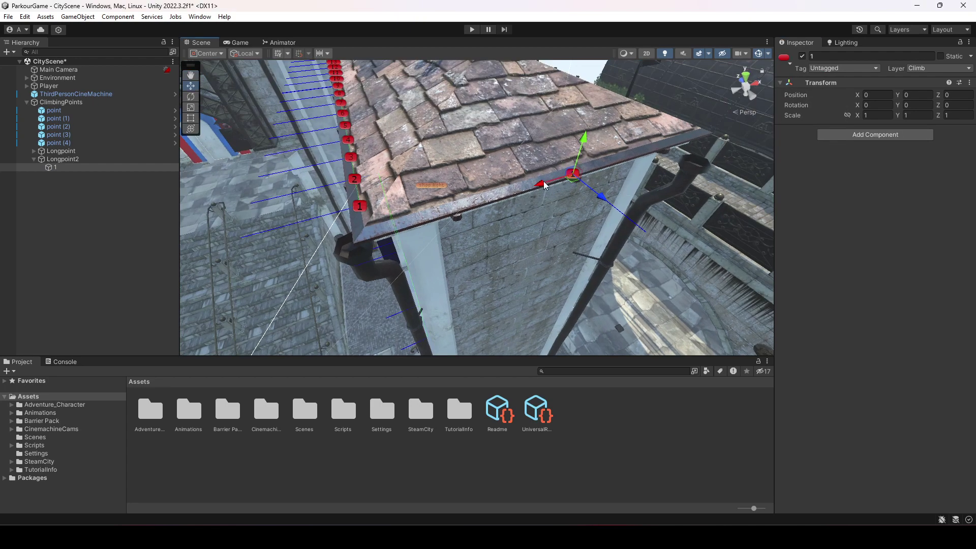
left_click_drag(543, 184, 359, 229)
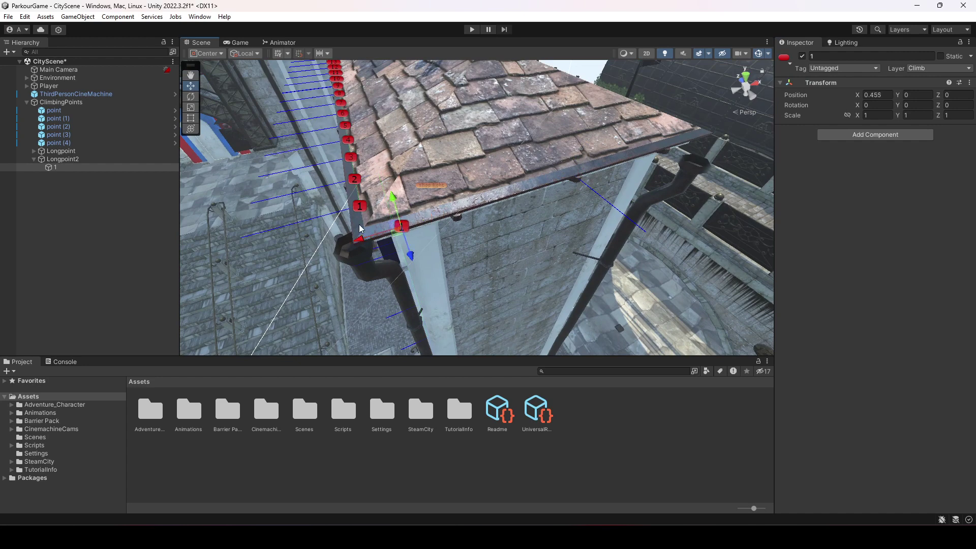
left_click(57, 158)
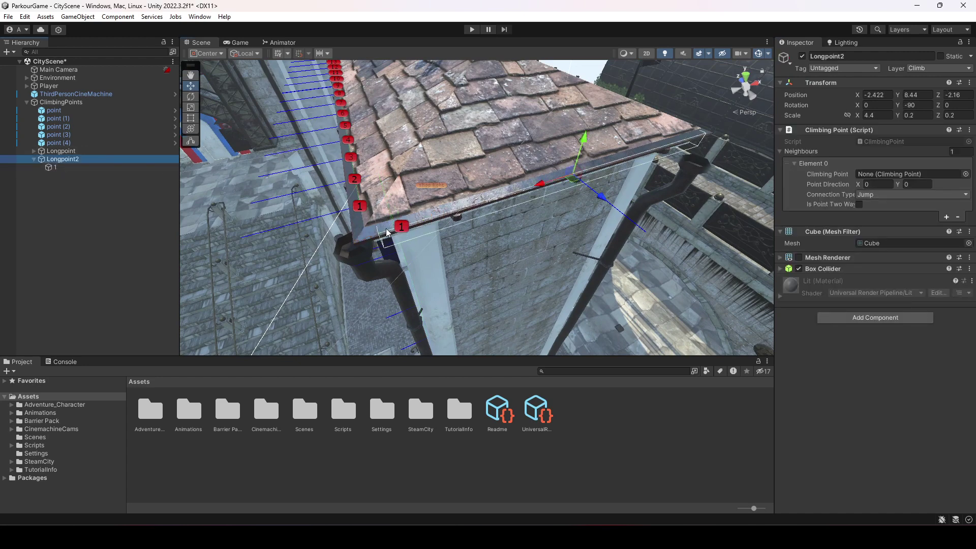
left_click(74, 167)
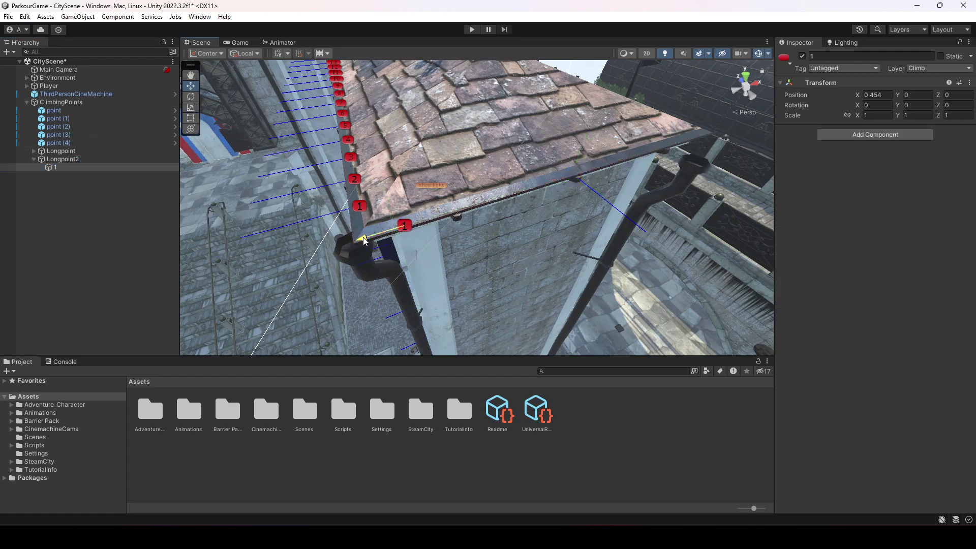
left_click_drag(363, 239, 365, 239)
left_click(78, 159)
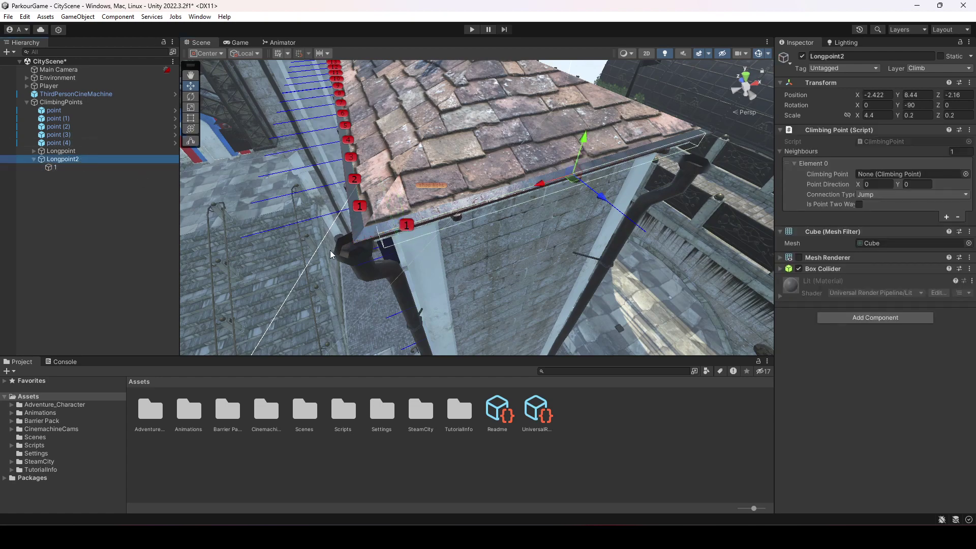
right_click_drag(401, 238, 405, 241)
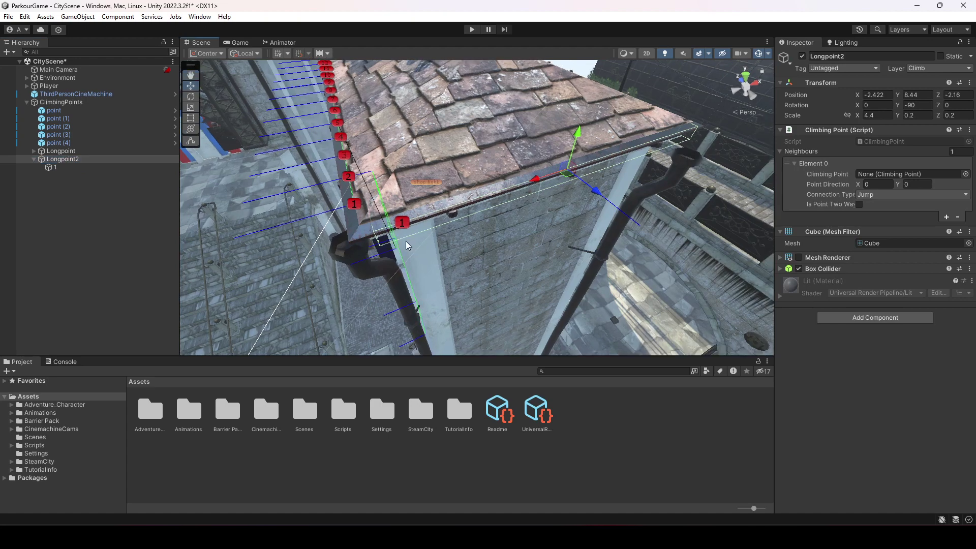
mouse_move(406, 241)
middle_mouse_down()
mouse_move(425, 241)
mouse_move(397, 237)
middle_mouse_up()
left_click(65, 166)
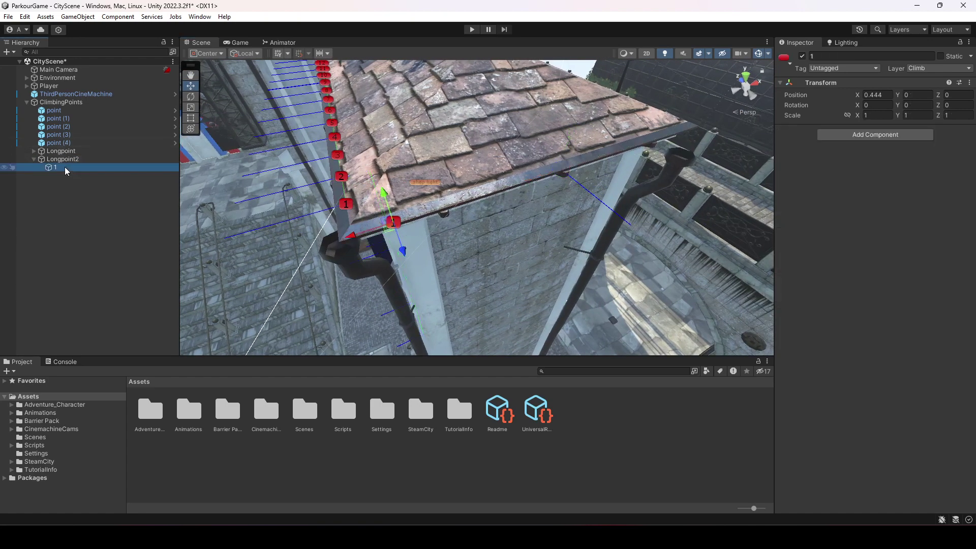